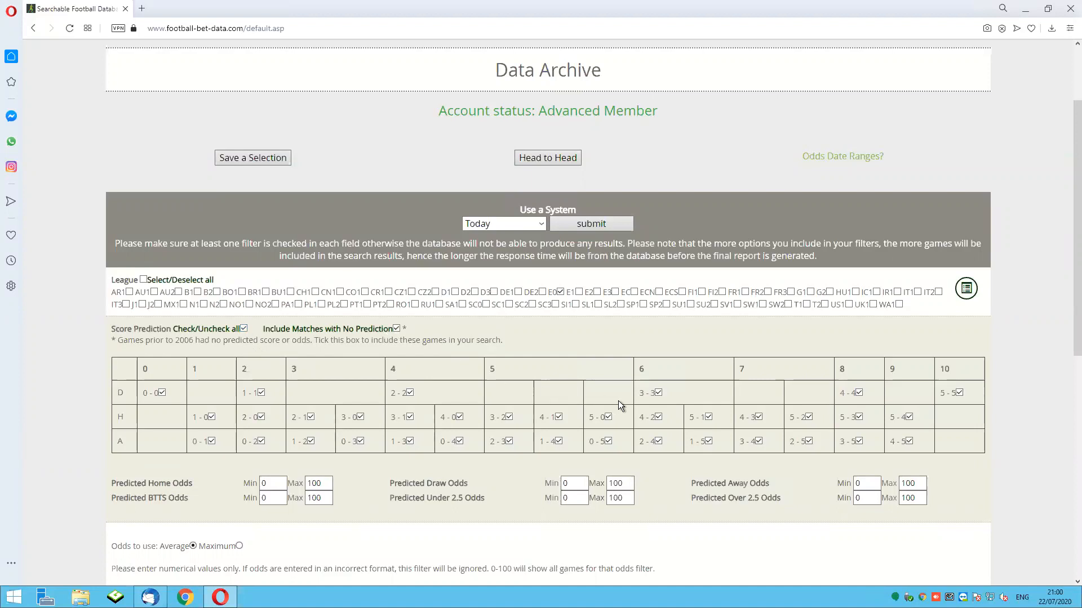
- Export the filtered E0 league 19-20 season games directly to Excel and open the downloaded FBDResults (18).xls
scroll(617, 401, down, 5)
scroll(620, 401, down, 3)
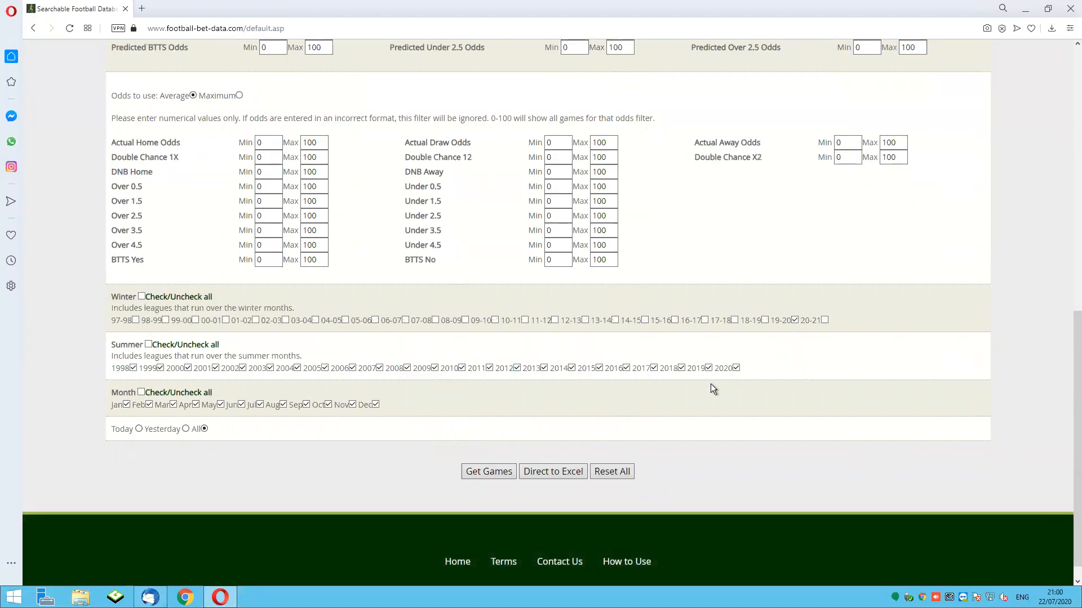
click(550, 473)
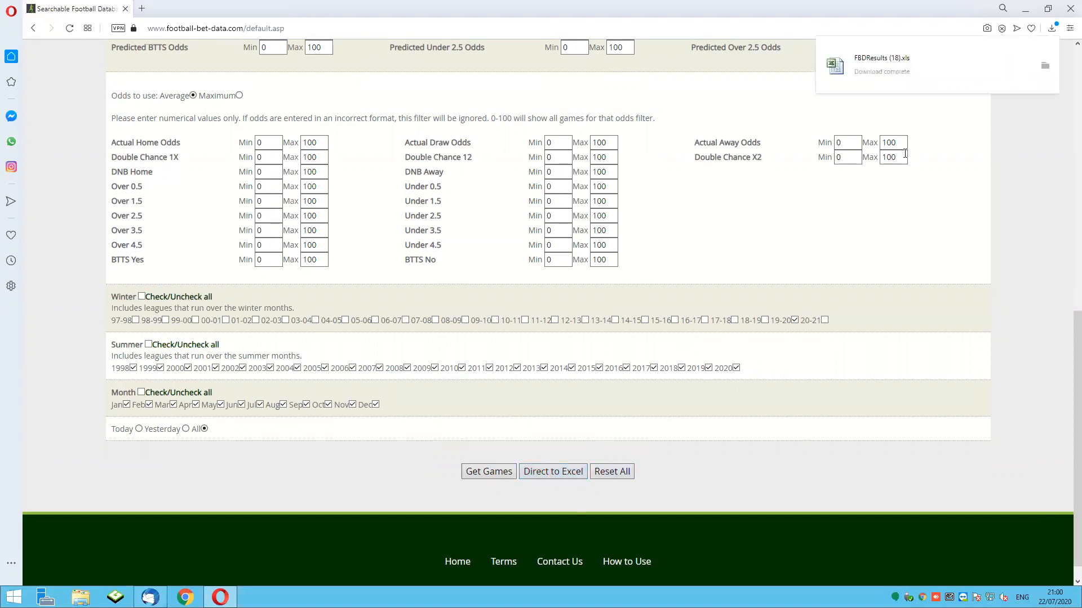
click(881, 64)
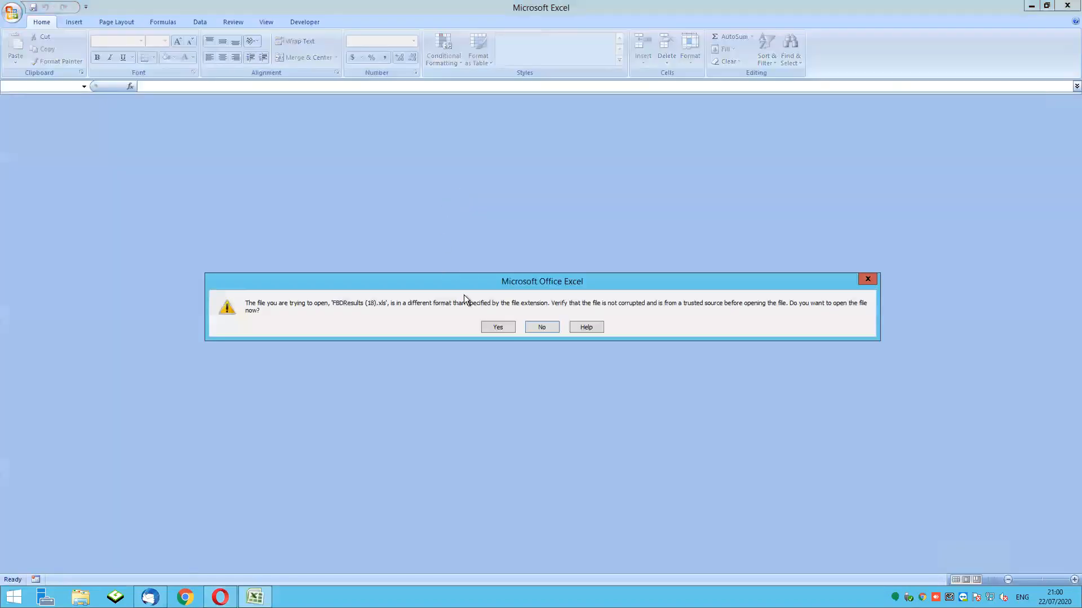
click(497, 327)
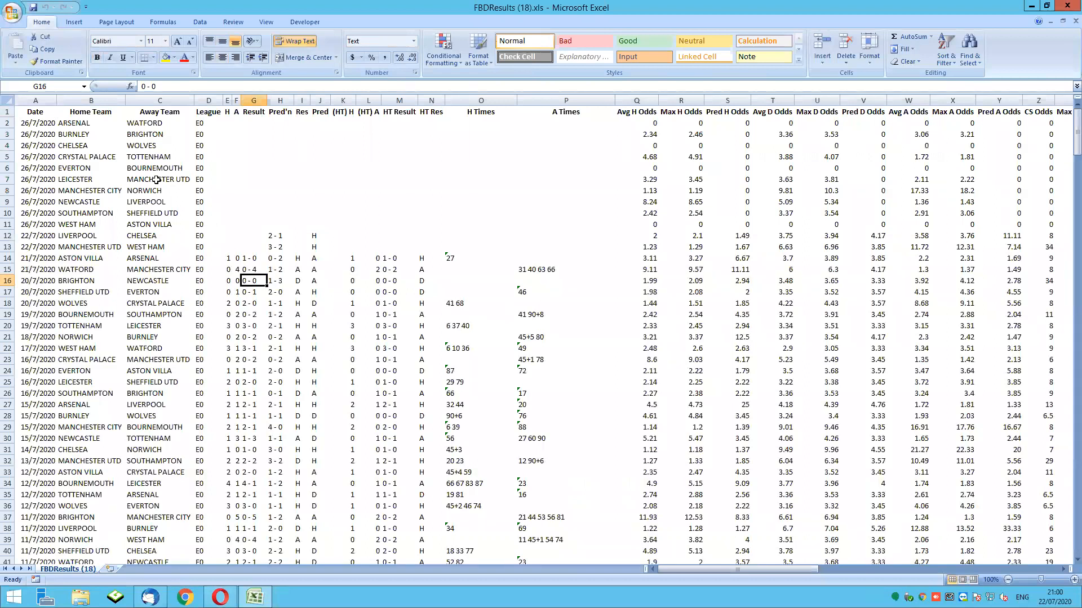
- Add filters to the header row and filter the Home Team column to show only LIVERPOOL
click(8, 111)
click(198, 22)
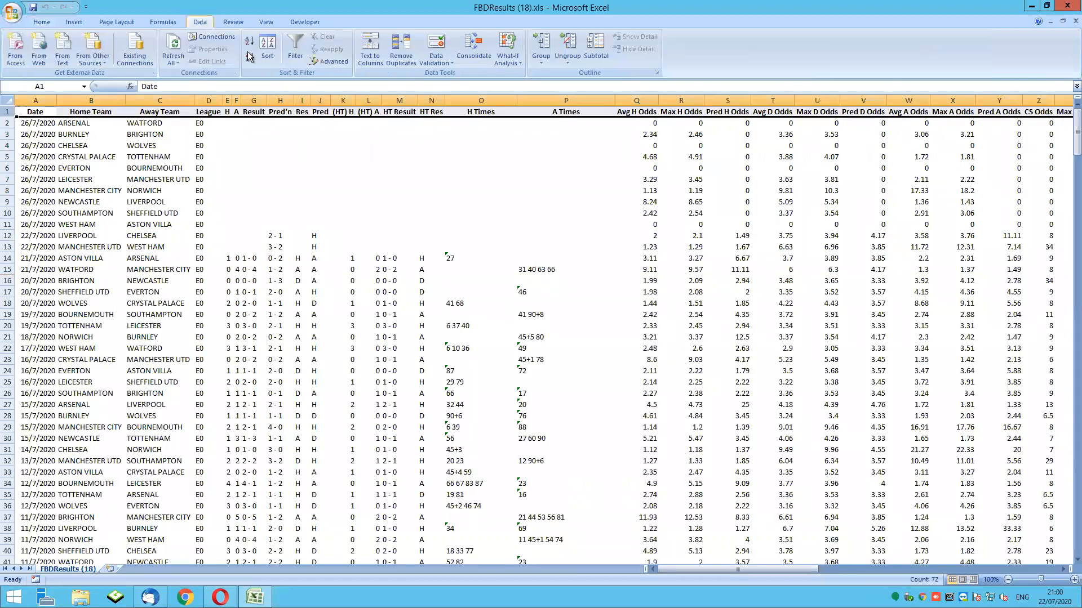
click(295, 50)
click(120, 111)
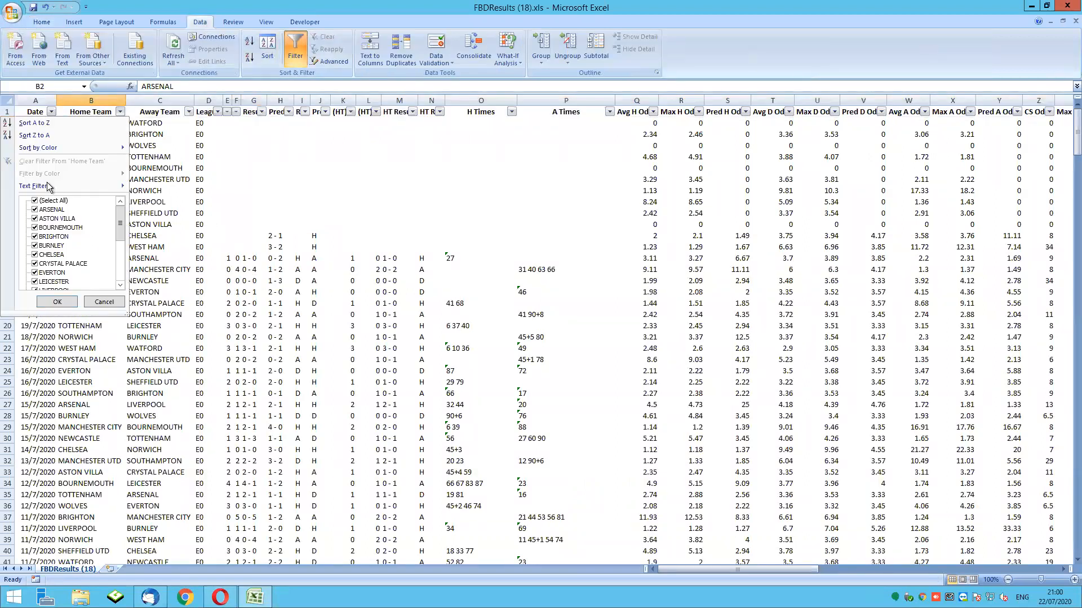
click(35, 201)
click(120, 285)
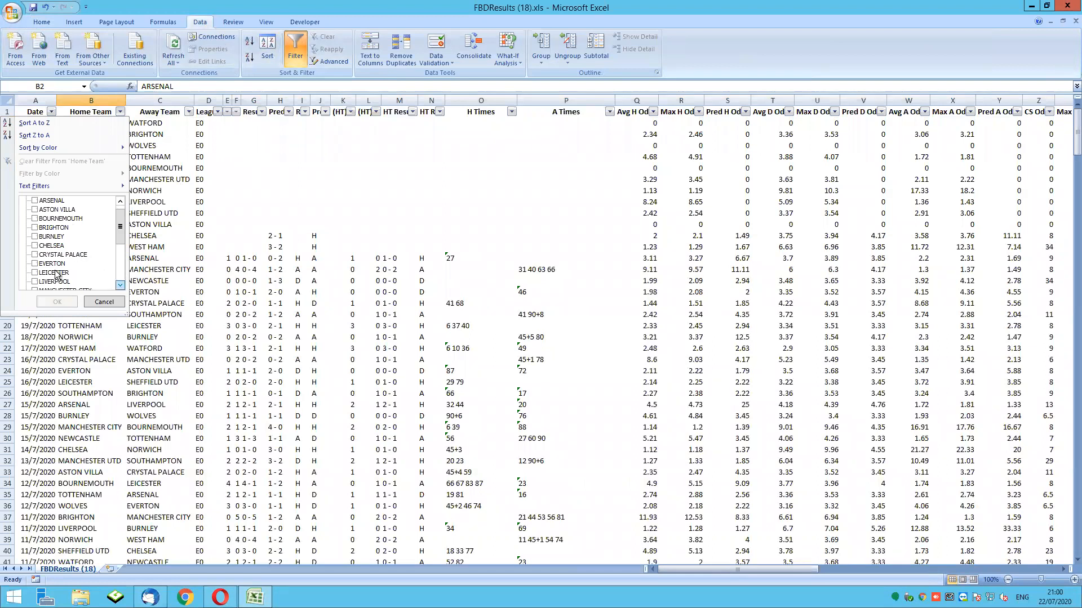
click(55, 284)
click(57, 302)
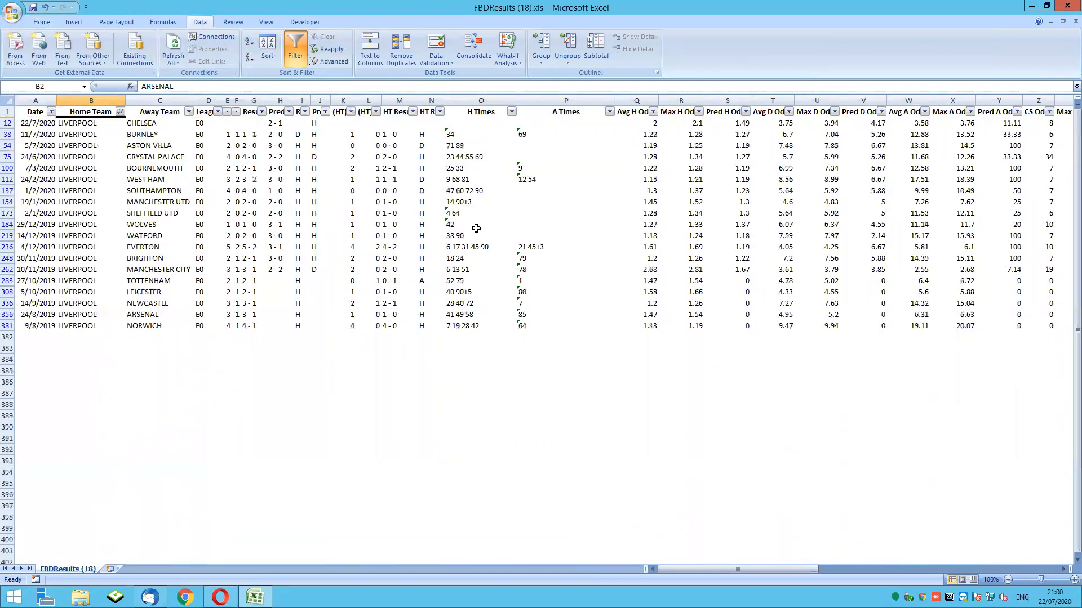
- Select only the visible cells with Go To Special and copy the filtered Liverpool matches into a new worksheet
click(477, 226)
click(39, 20)
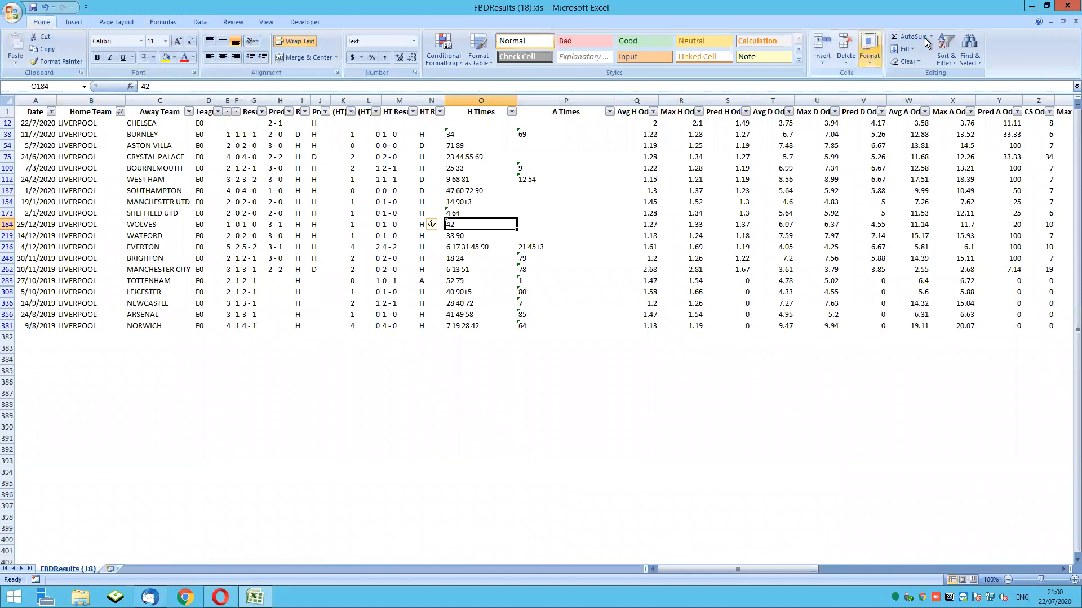
click(967, 59)
click(1000, 112)
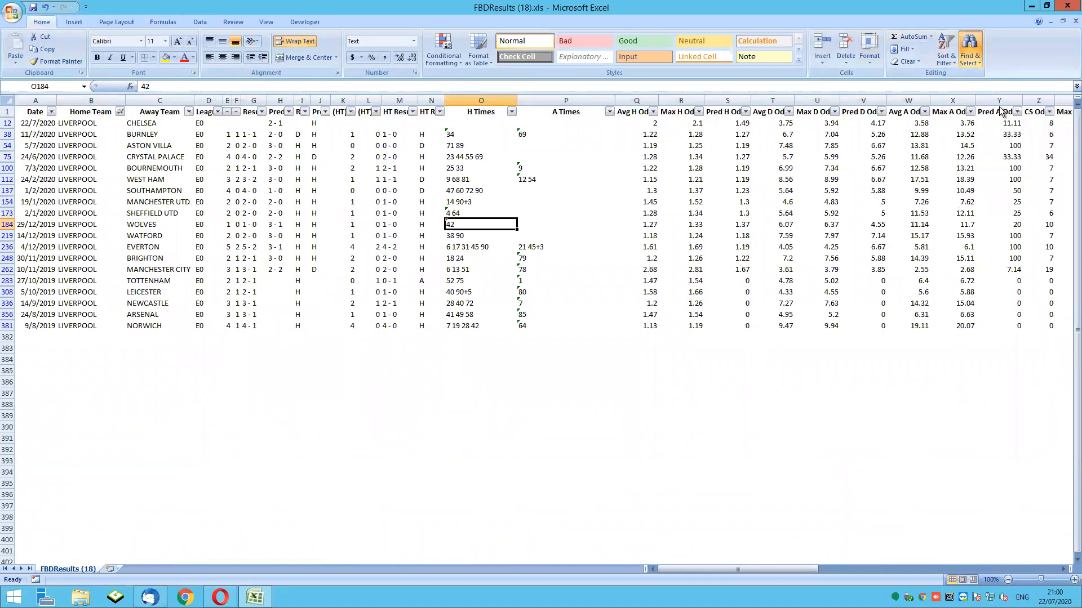
click(395, 402)
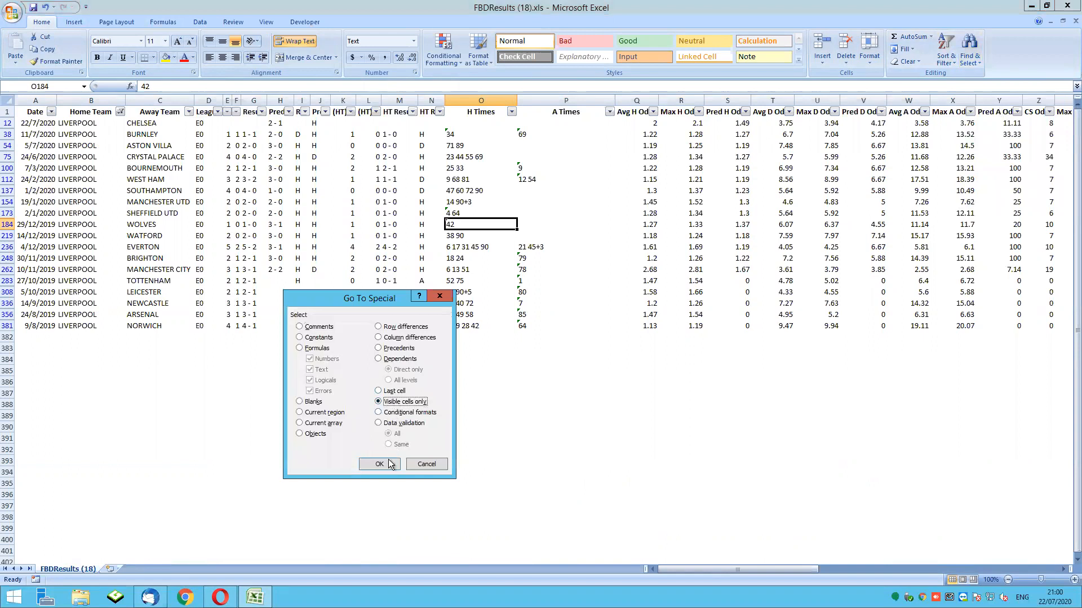
click(389, 465)
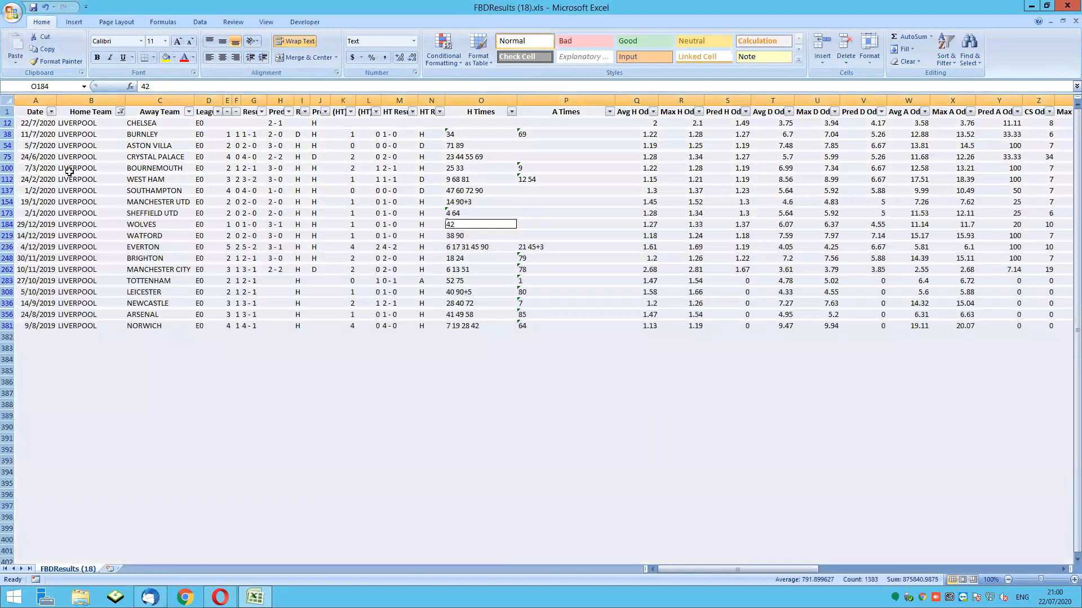
key(ctrl+c)
click(111, 570)
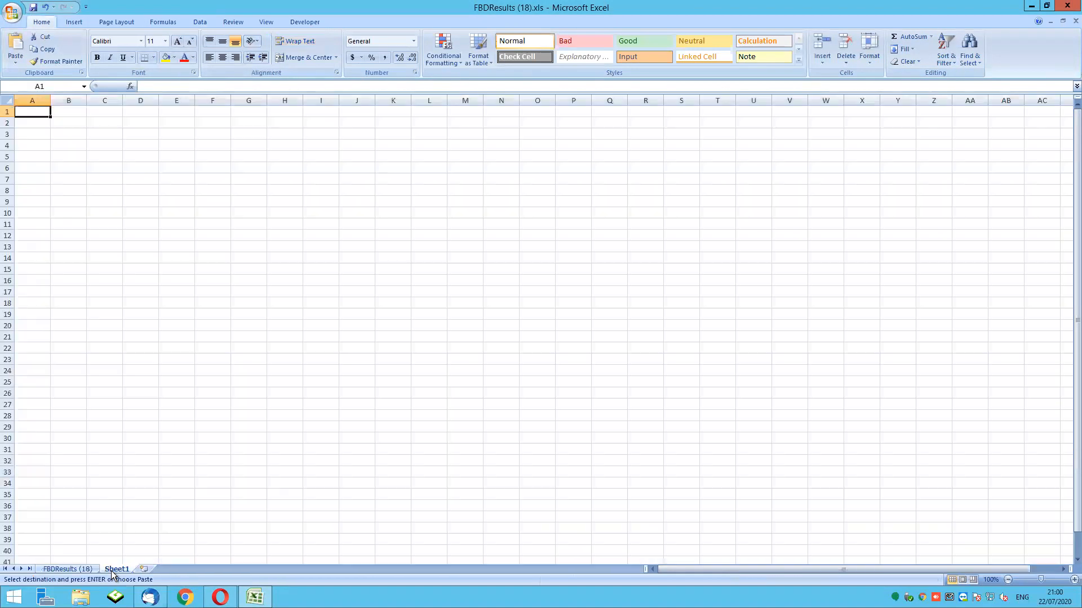
key(Return)
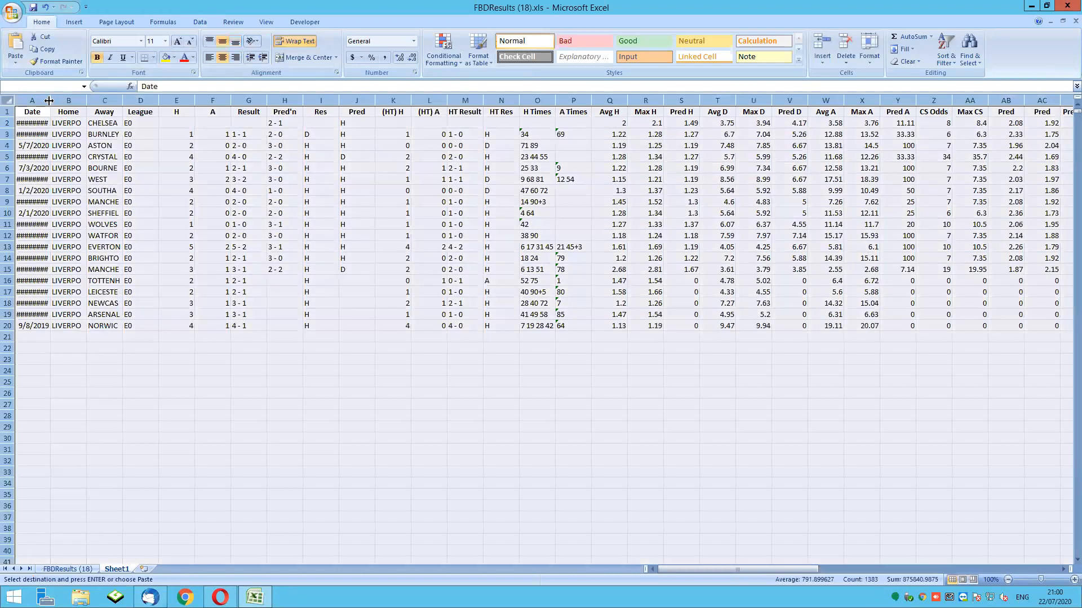
- Autofit the column widths on Sheet1 and delete the unplayed Liverpool v Chelsea match in row 2
double_click(49, 100)
click(69, 123)
click(8, 123)
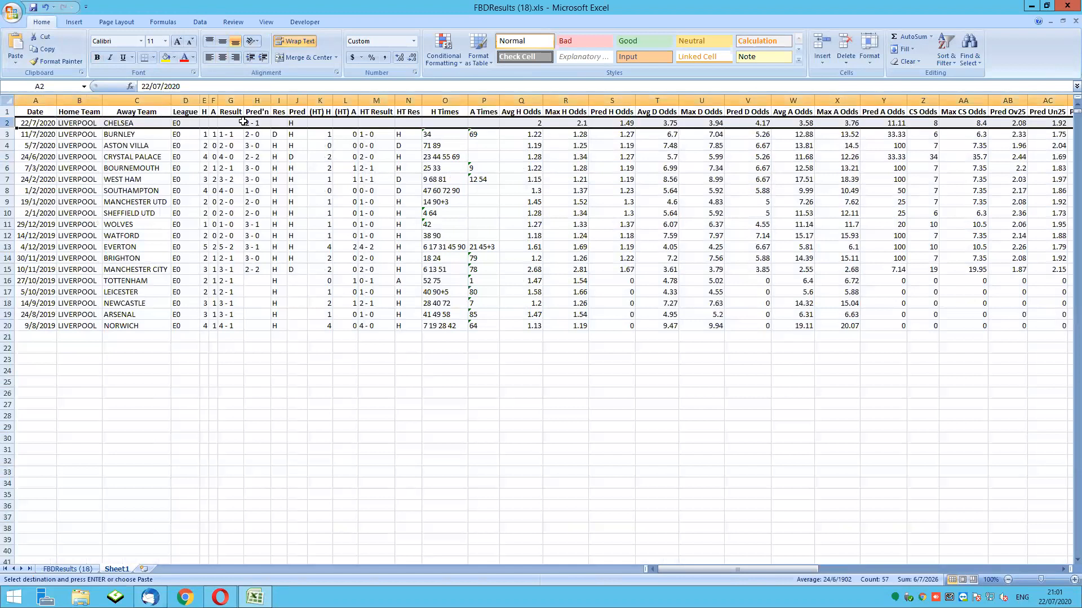
right_click(189, 123)
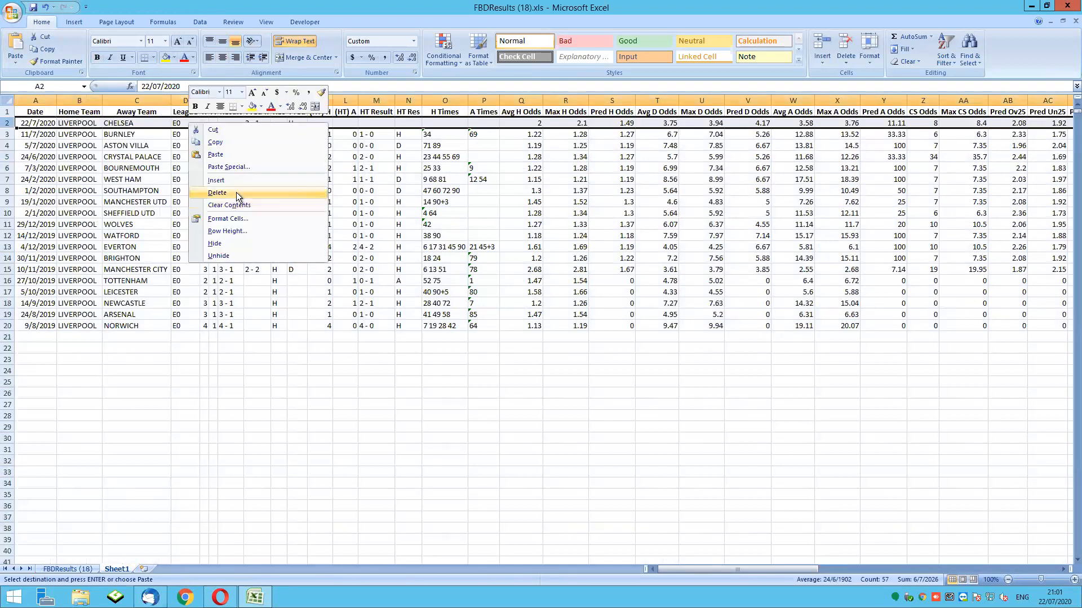
click(235, 193)
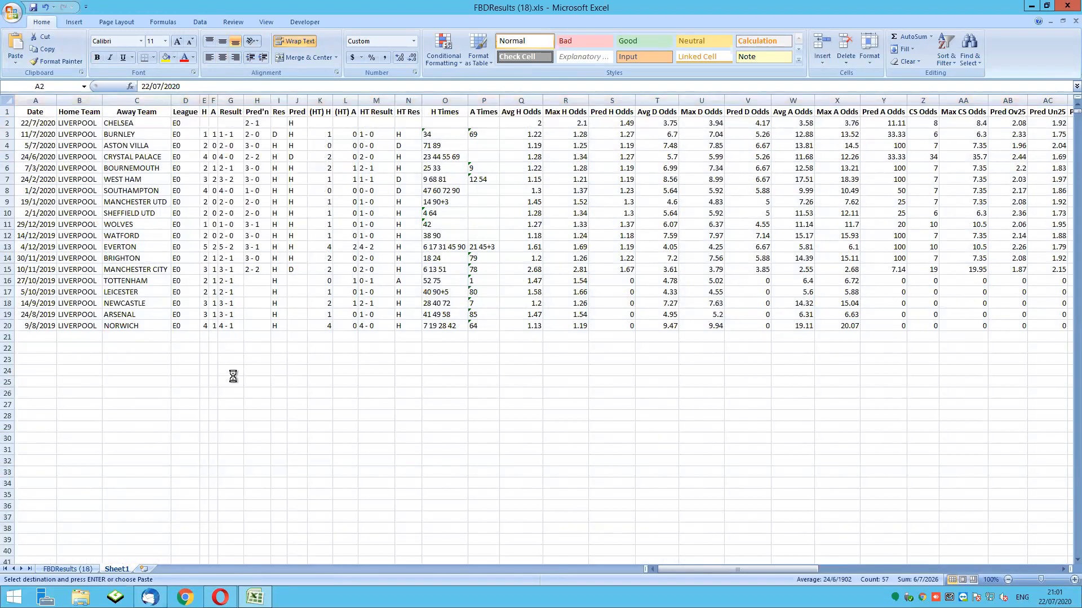
- On the FBDResults (18) sheet, clear the Home Team filter and filter the Away Team column to only CHELSEA
click(90, 566)
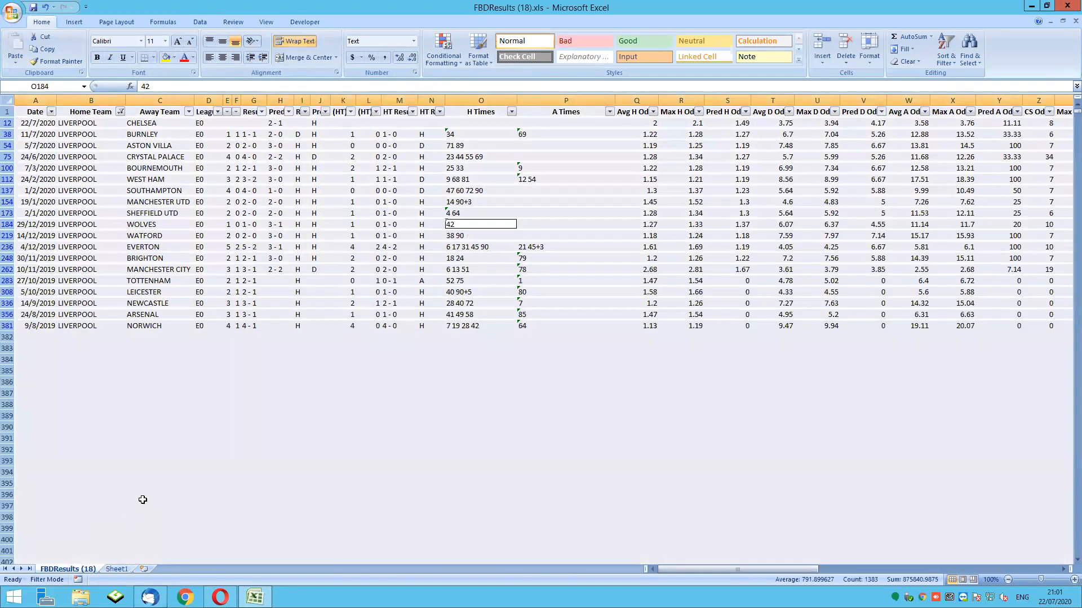
click(151, 147)
click(120, 111)
click(53, 200)
click(57, 302)
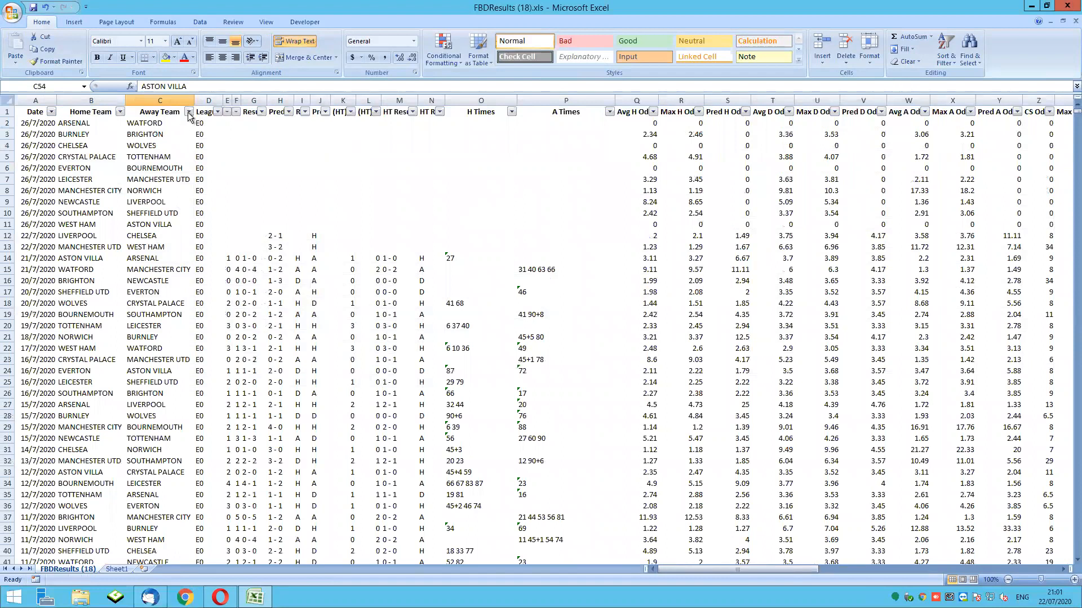
click(188, 113)
click(117, 201)
click(116, 255)
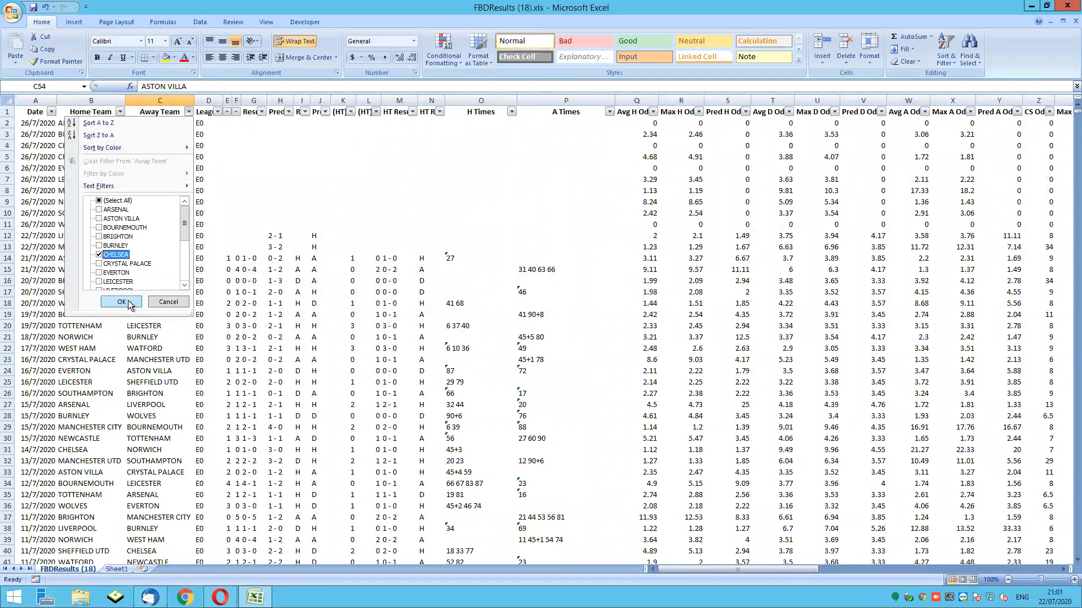
click(122, 302)
- Copy Chelsea's played away matches and paste them into Sheet1 below the Liverpool rows, starting at cell A20
drag(7, 138, 8, 326)
key(ctrl+c)
click(117, 569)
click(22, 324)
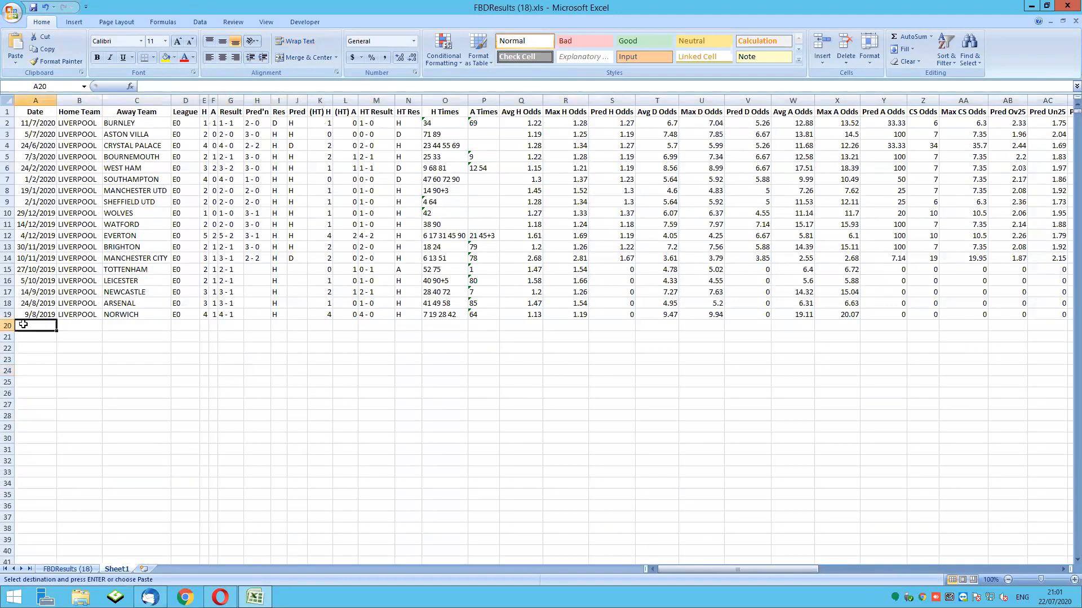
key(ctrl+v)
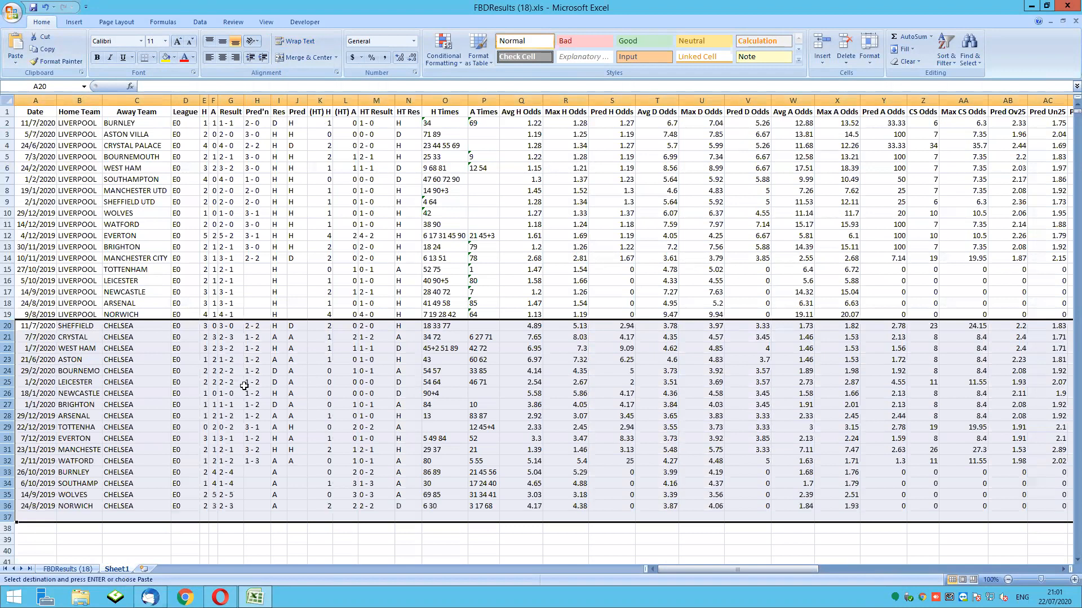
click(220, 438)
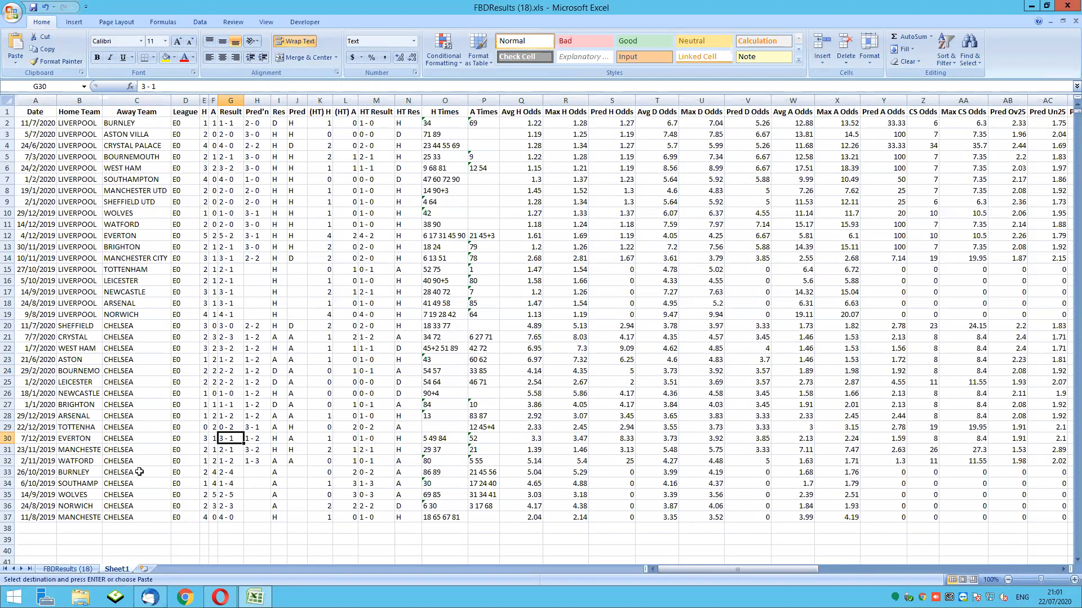
- Switch to the Football Bet Data website, download FBD-first-goal.xlsm from Example Downloads and open it in Excel
click(219, 597)
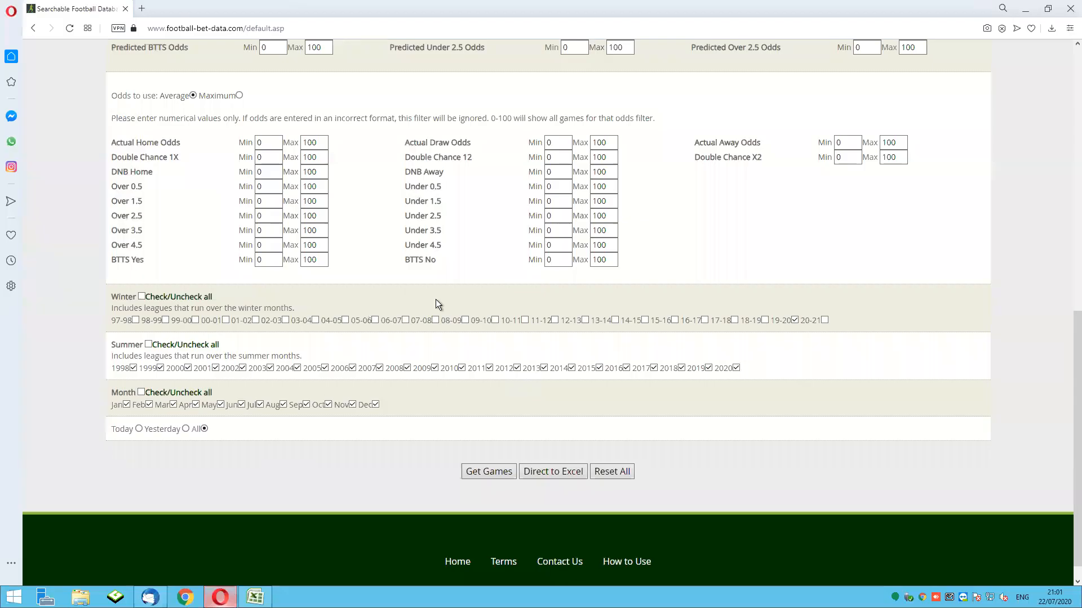
scroll(434, 299, up, 10)
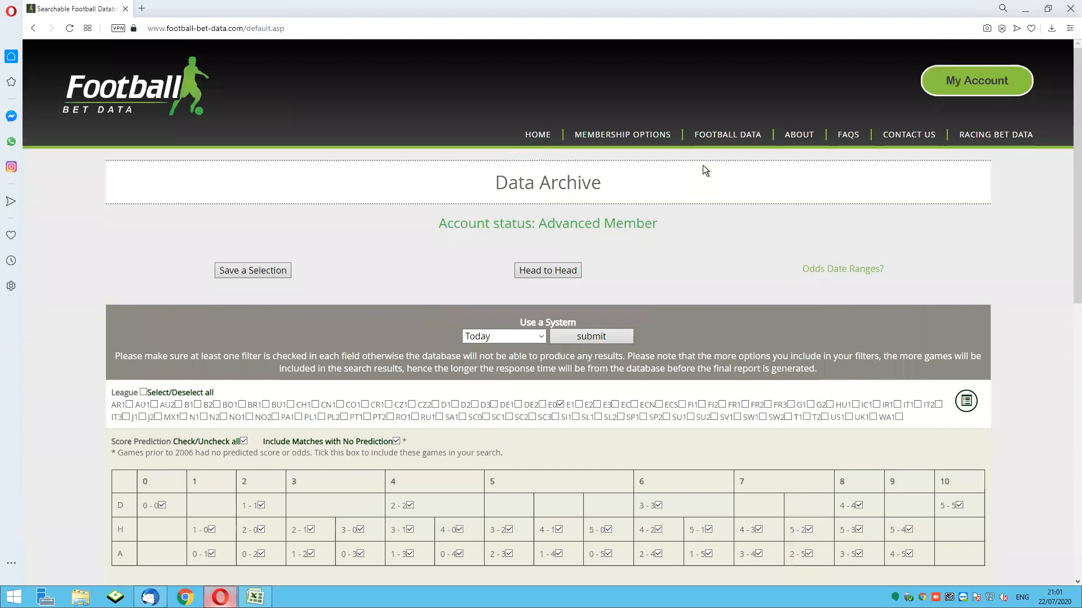
mouse_move(727, 135)
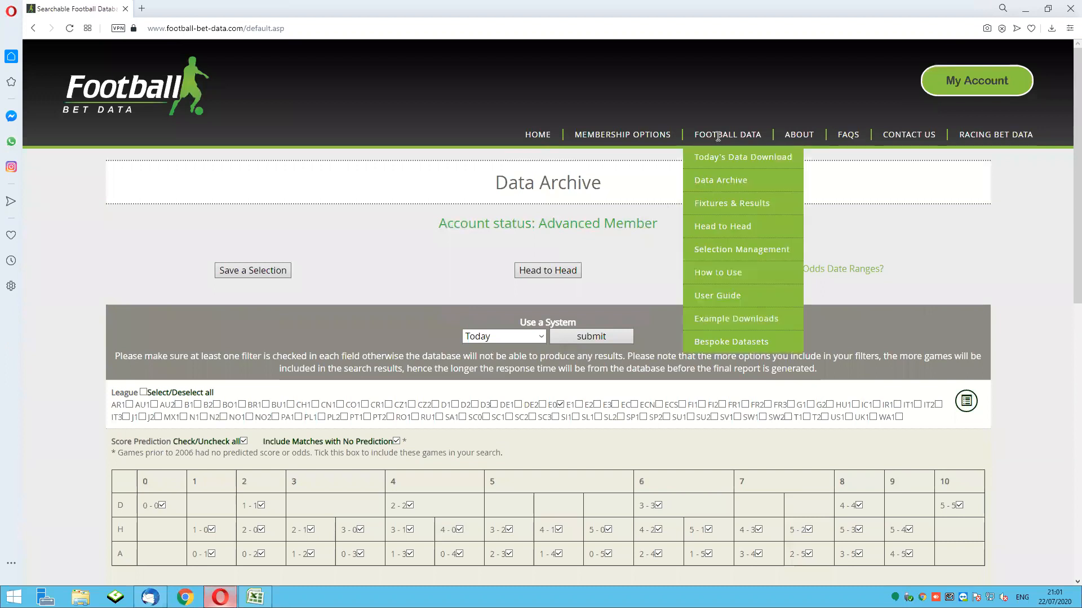
click(754, 320)
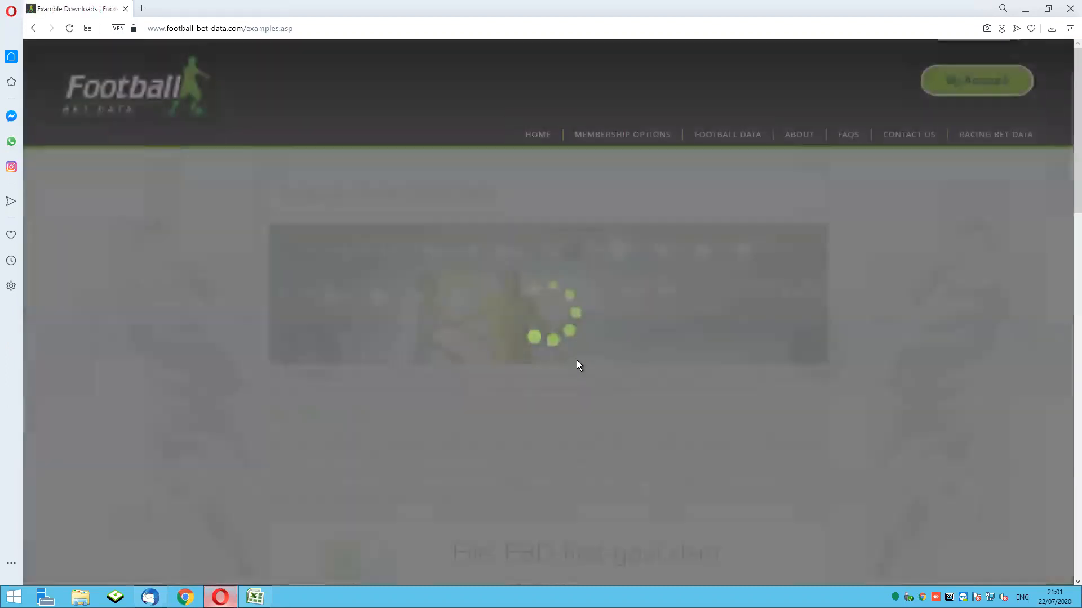
scroll(570, 367, down, 4)
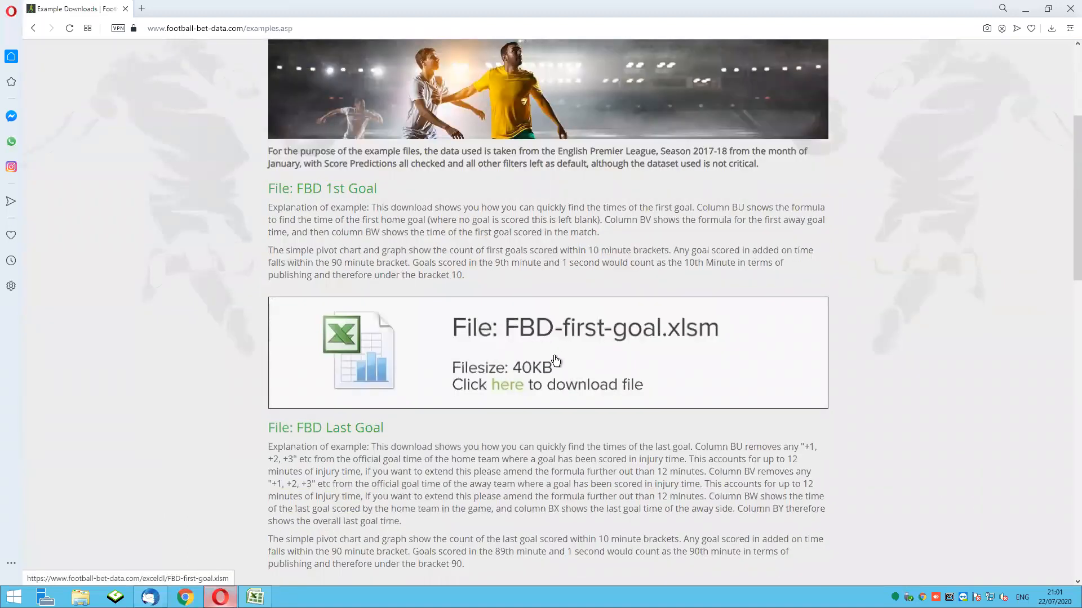
click(509, 386)
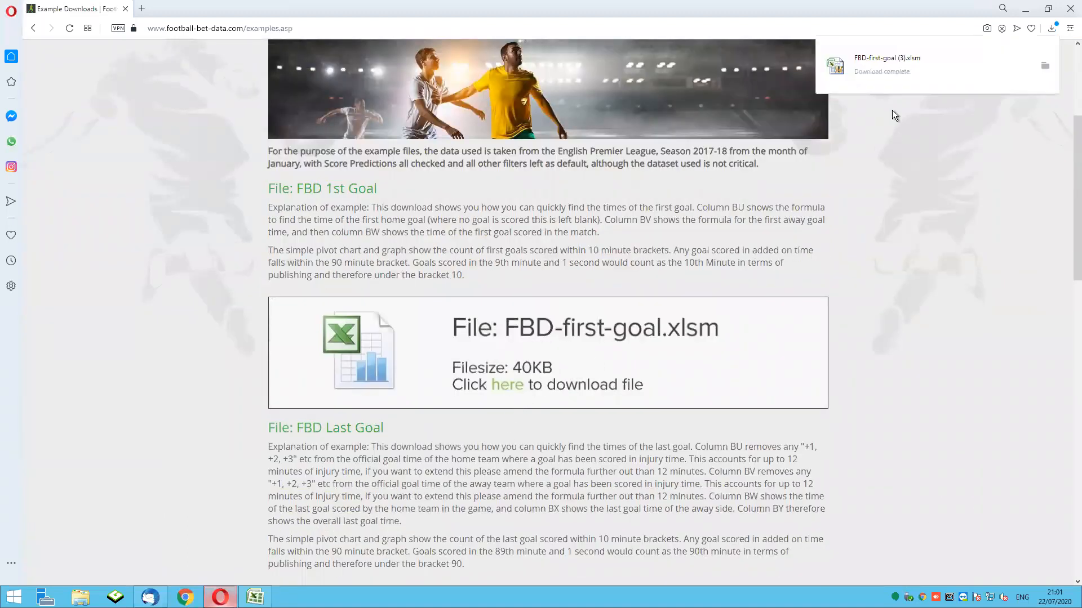
click(887, 66)
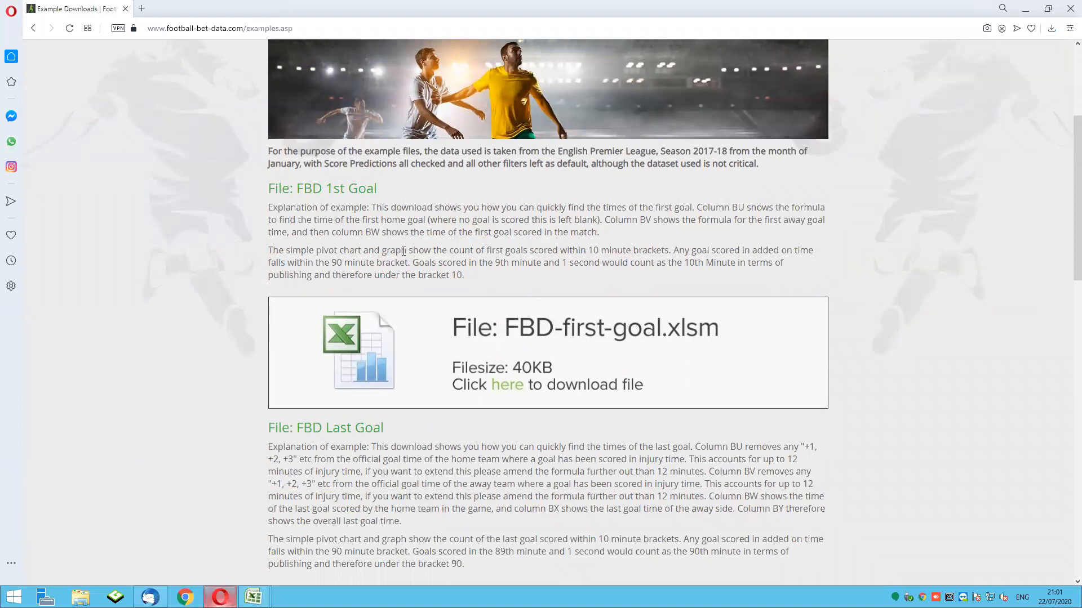
click(330, 563)
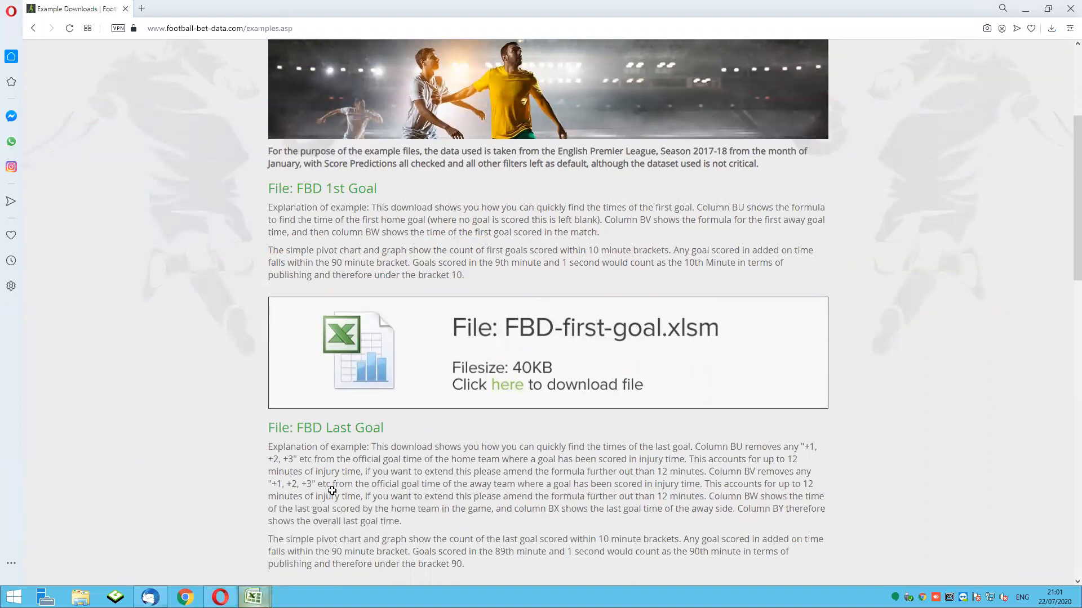
- Clear the example match data in the first-goal workbook from A2 across to the A Times column and down to the last row
click(35, 123)
drag(85, 126, 518, 128)
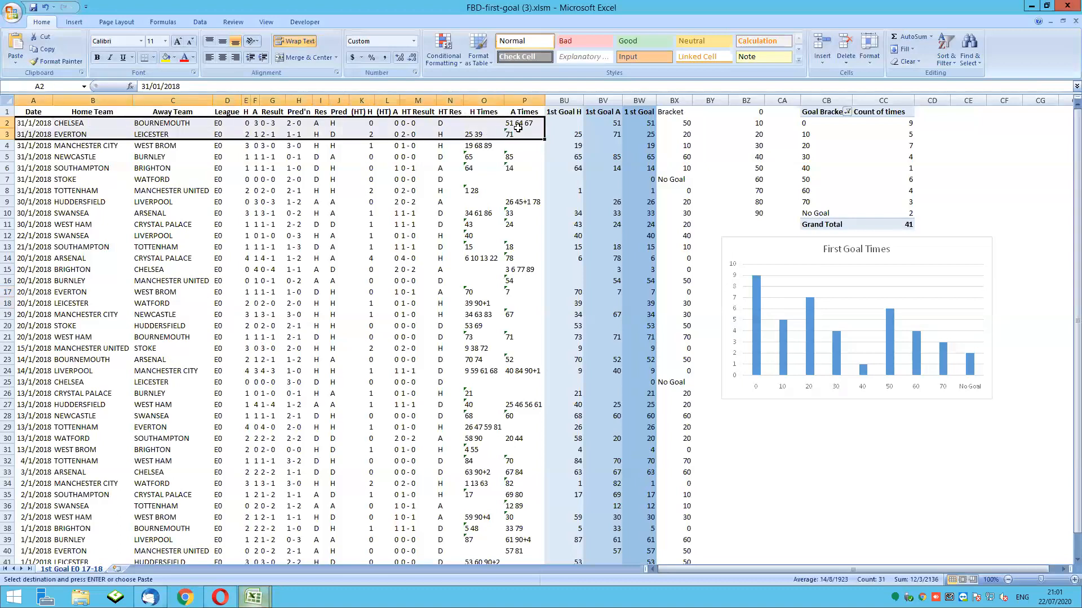
key(ctrl+shift+Down)
key(Delete)
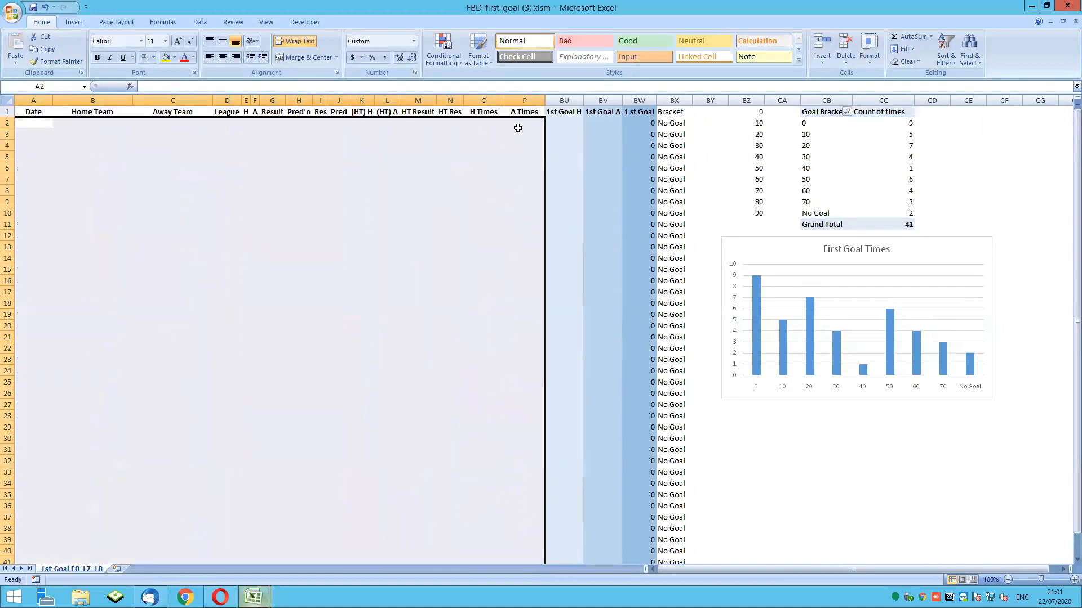
drag(288, 221, 275, 215)
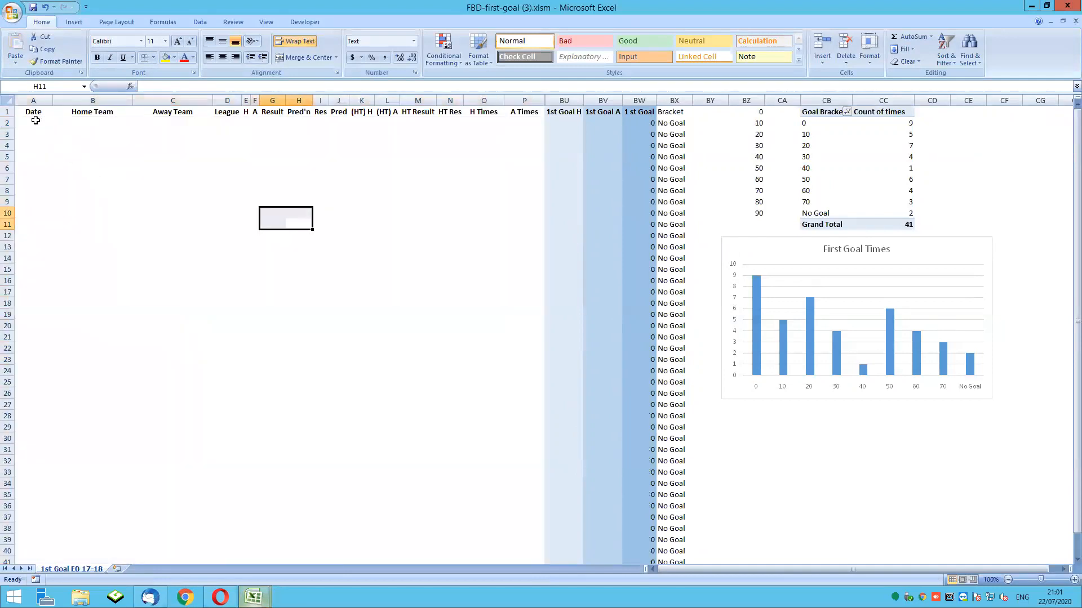
- Copy the combined match rows A2:BT37 from Sheet1 of FBDResults (18).xls and paste them into the first-goal workbook at cell A2
click(35, 123)
mouse_move(253, 596)
click(229, 570)
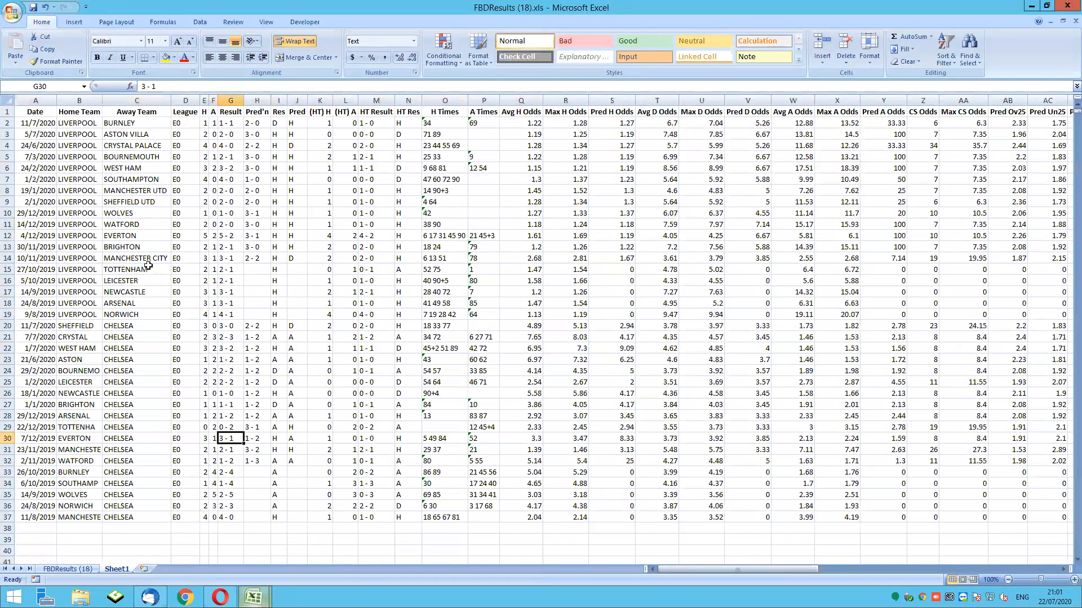
drag(30, 123, 982, 515)
key(ctrl+c)
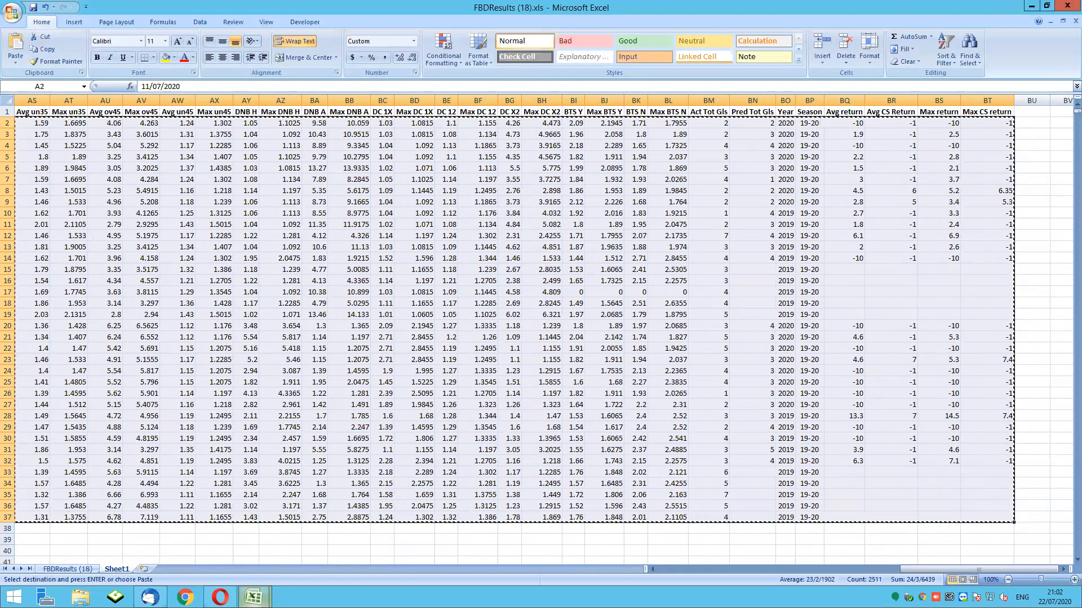
click(252, 598)
click(291, 544)
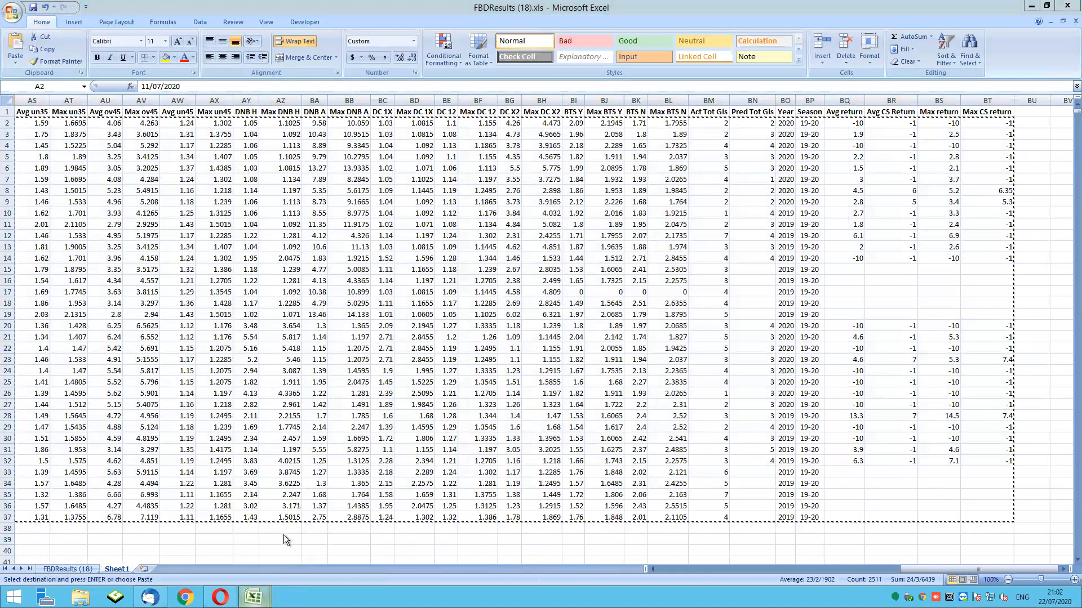
click(16, 45)
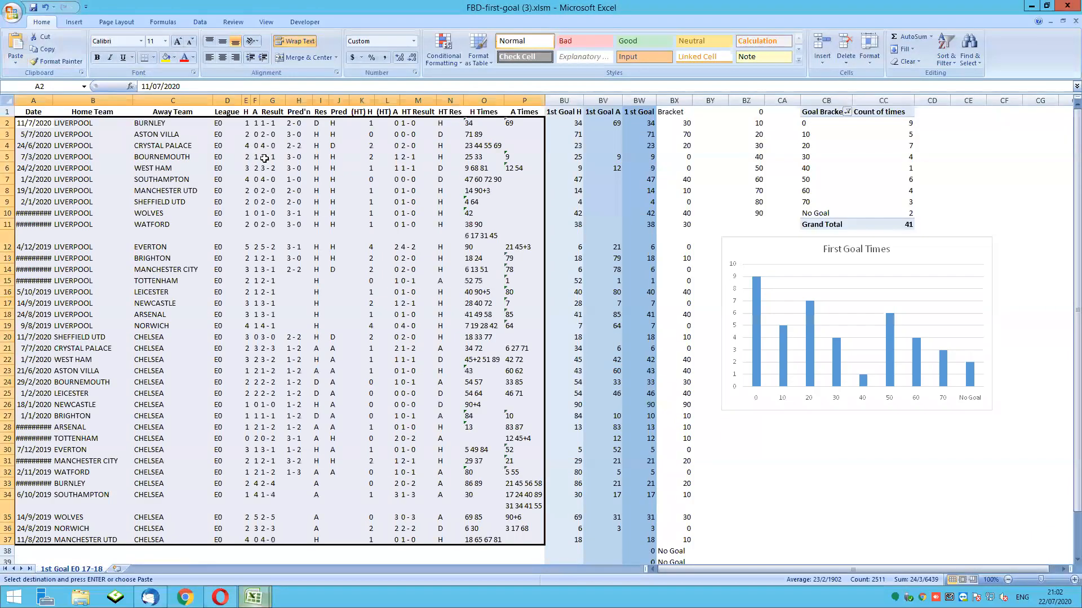
- Delete the leftover No Goal entries in the Bracket column below the match data, cells BX38 to BX42
scroll(711, 501, down, 2)
scroll(711, 501, down, 1)
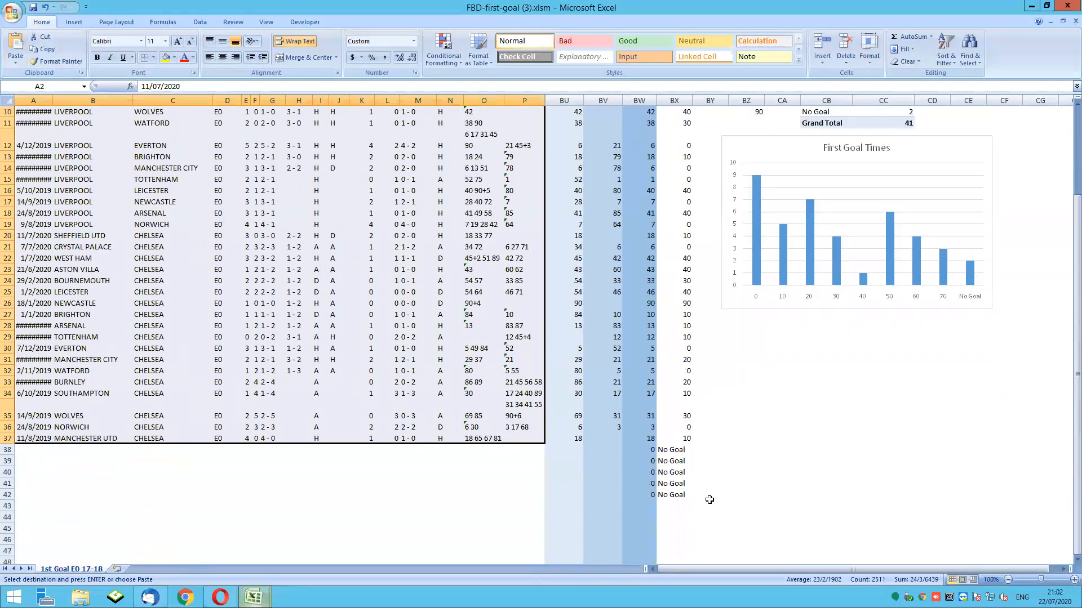
drag(671, 453, 676, 491)
key(Delete)
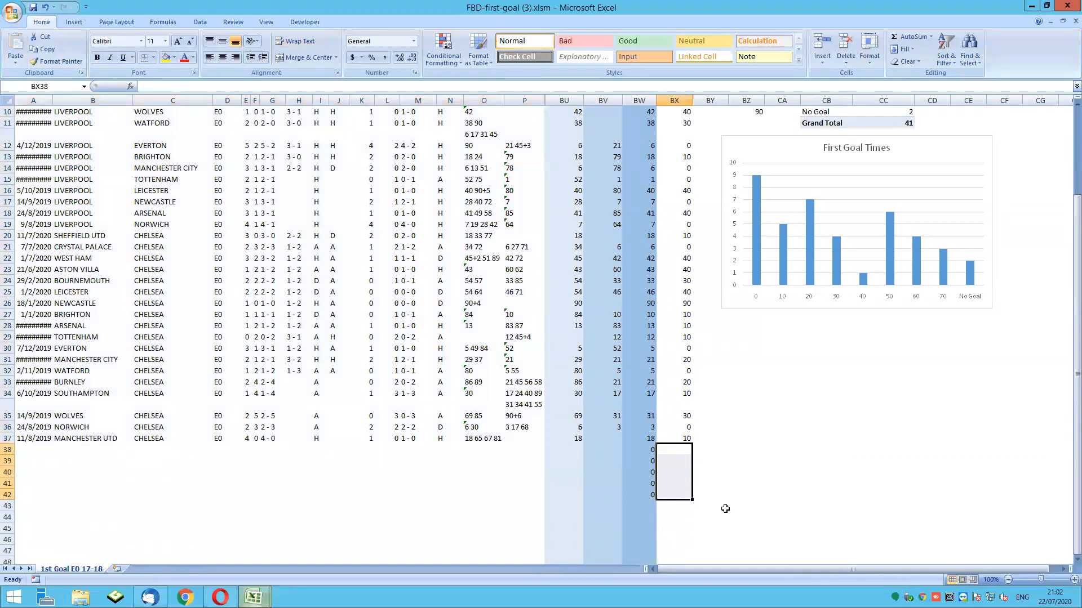
scroll(719, 503, up, 3)
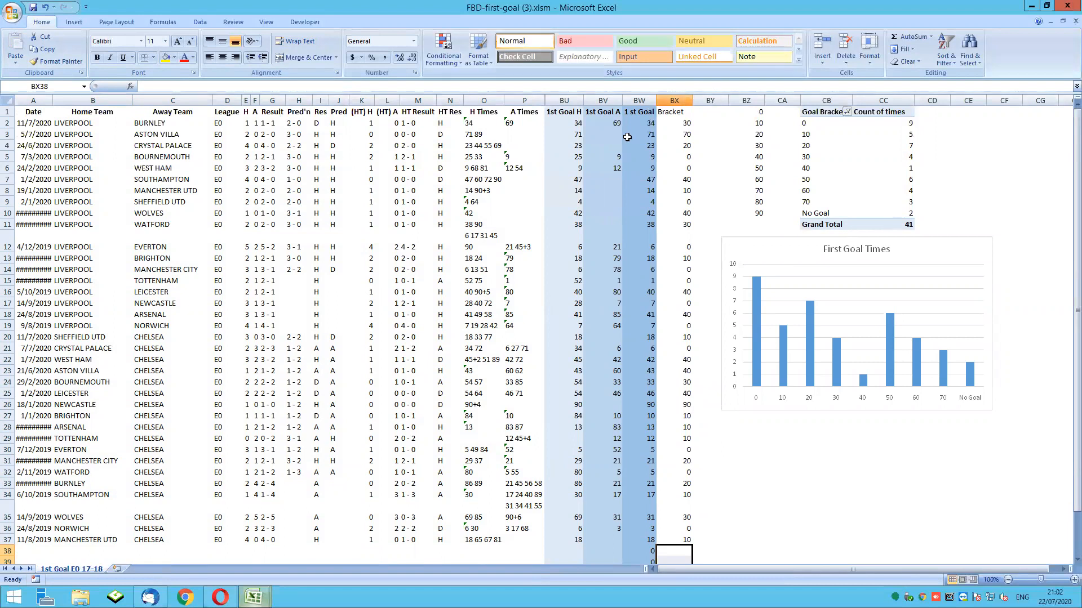
- Set the bracket thresholds in BZ2:BZ10 to 11, 21, 31, 41, 51, 61, 71, 81 and 91
click(756, 122)
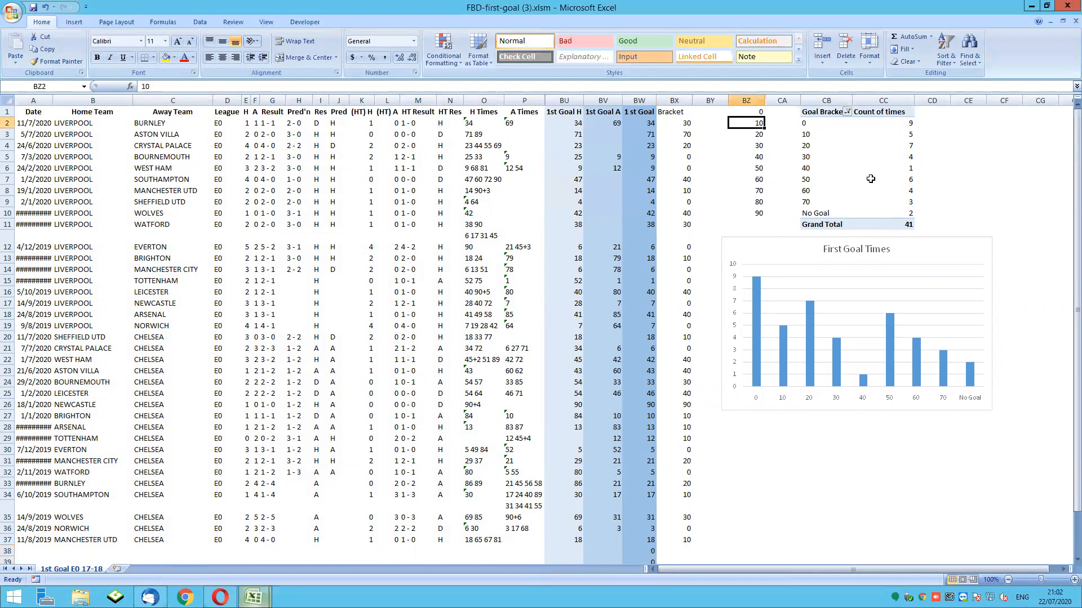
text(11)
key(Return)
text(21)
key(Return)
text(31)
key(Return)
text(41)
key(Return)
text(51)
key(Return)
text(61)
key(Return)
text(71)
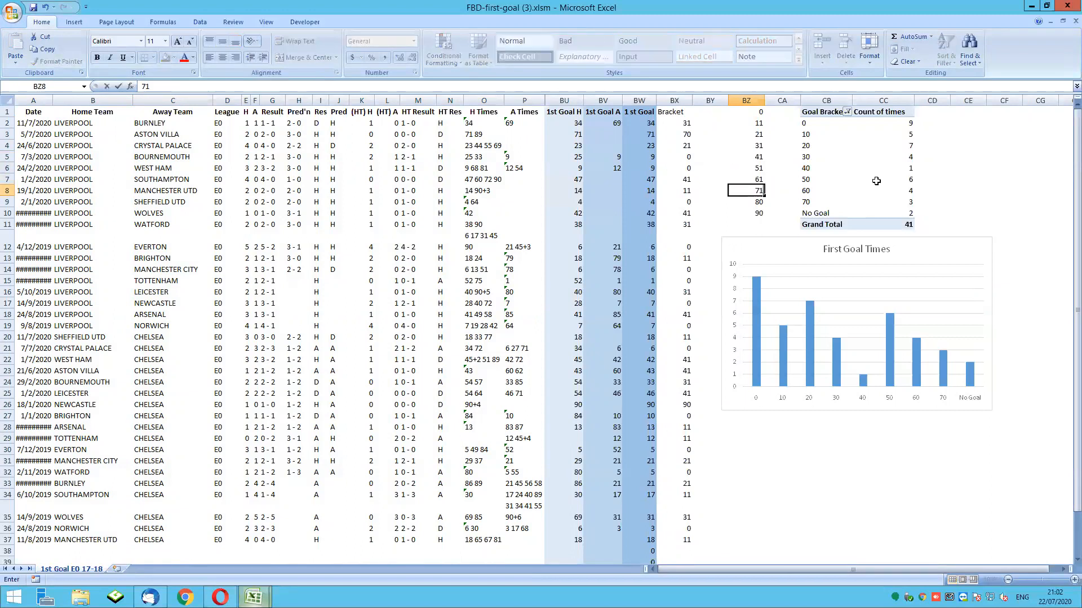
key(Return)
text(81)
key(Return)
text(91)
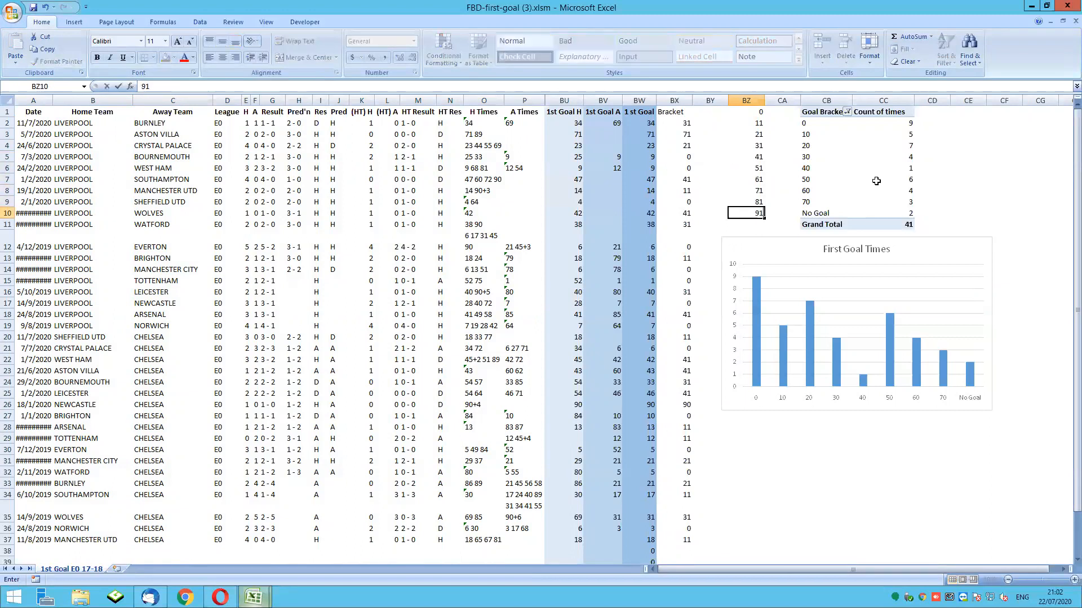
key(Return)
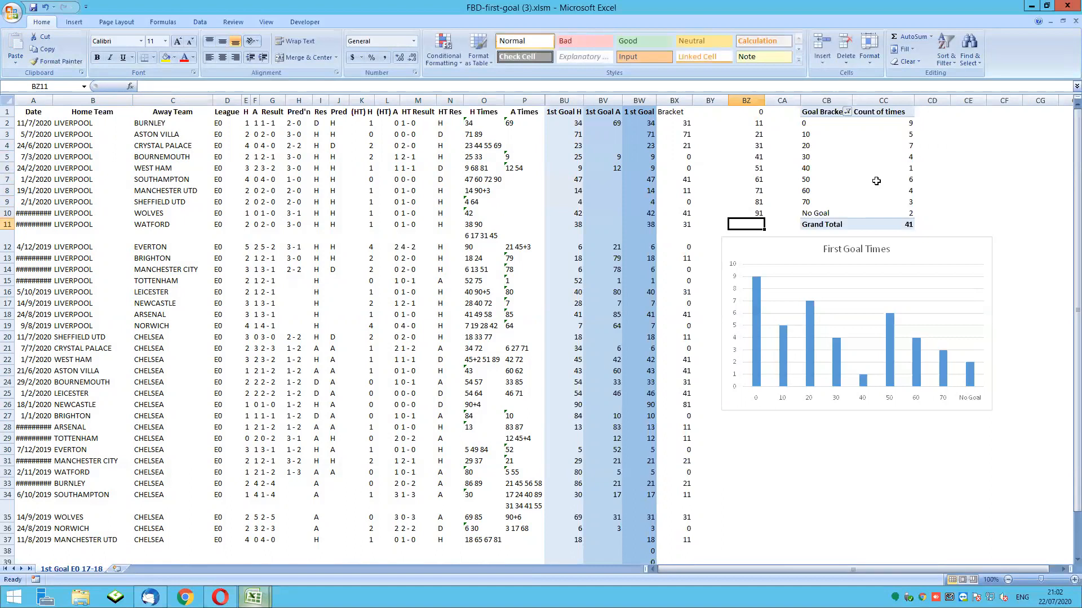
- Refresh the Goal Bracket pivot table and set its bracket filter to include all items
click(848, 158)
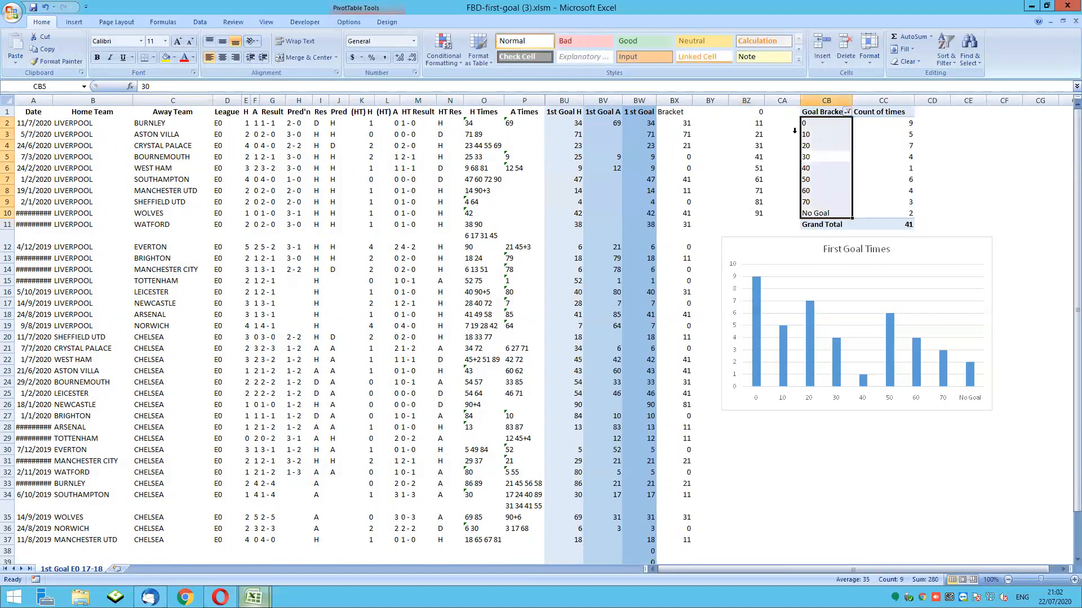
click(847, 111)
click(832, 305)
click(350, 23)
click(314, 63)
click(338, 84)
click(851, 111)
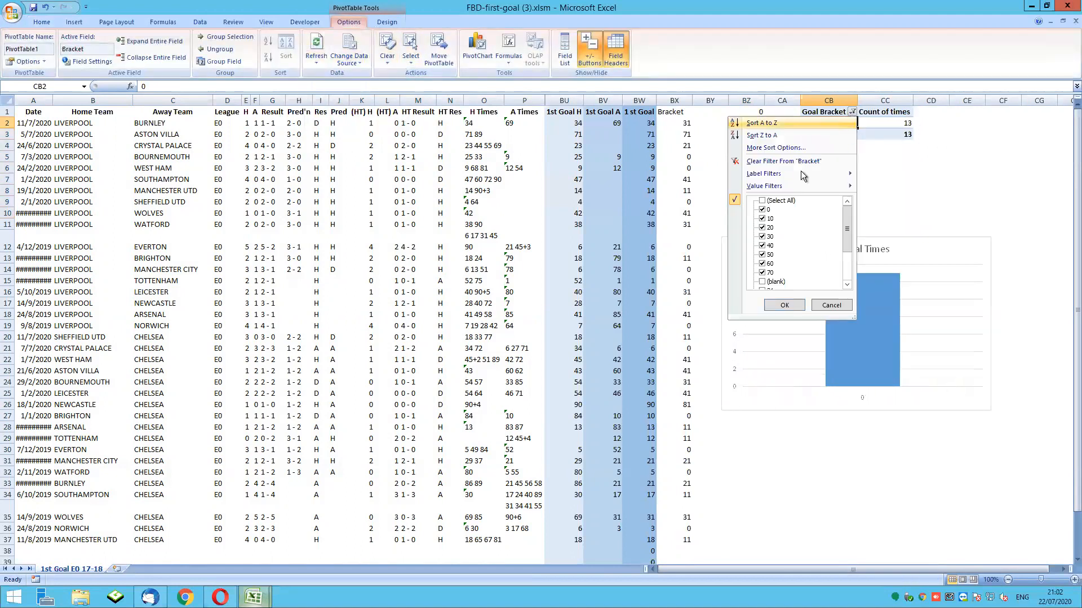
click(790, 304)
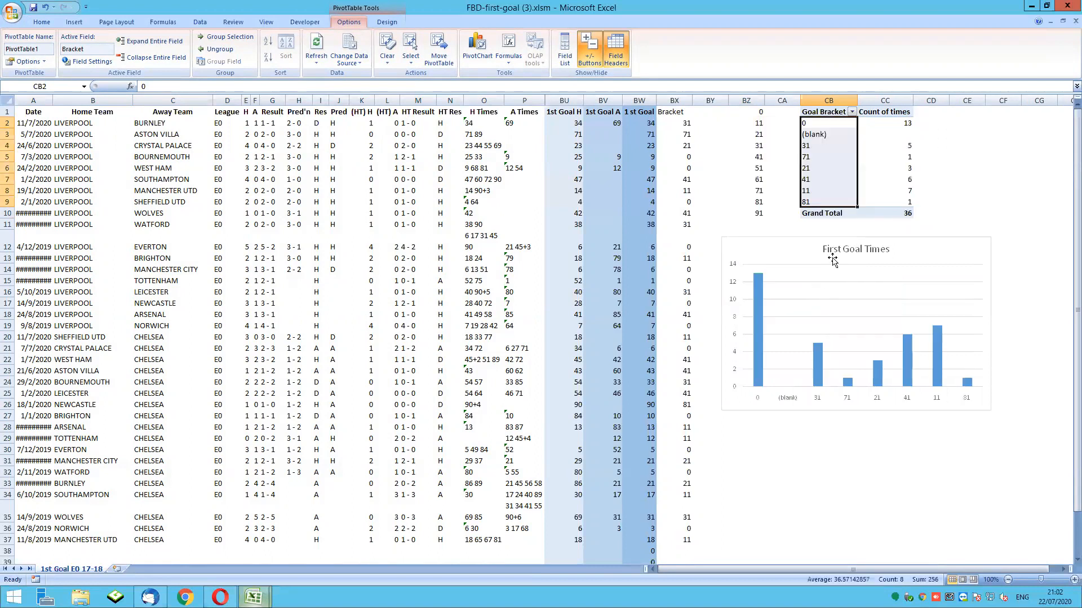
- Exclude the (blank) item from the Goal Bracket filter and sort the brackets in ascending order
click(852, 111)
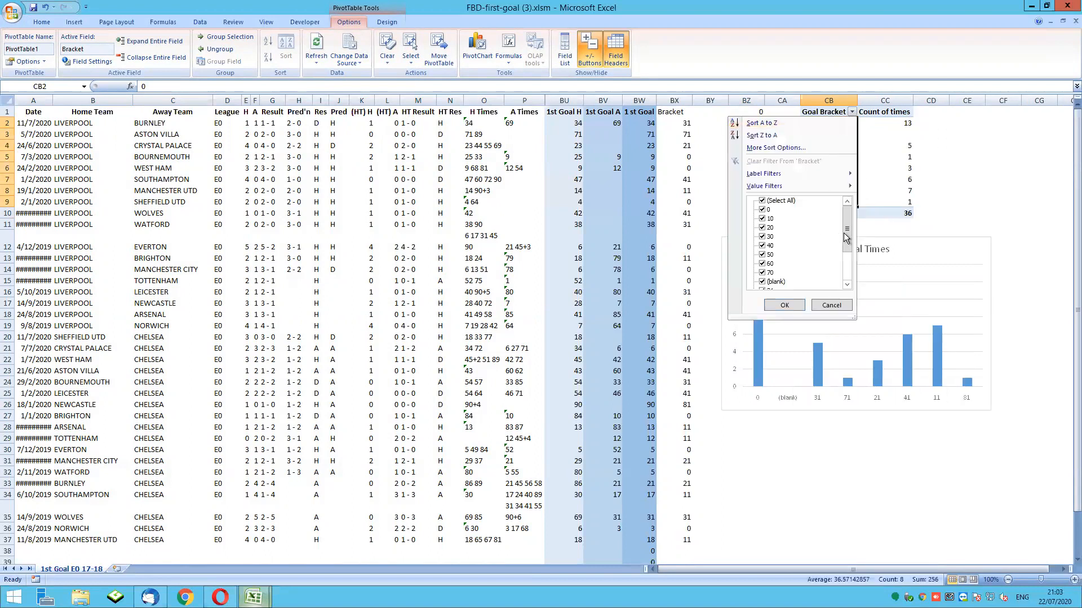
click(783, 305)
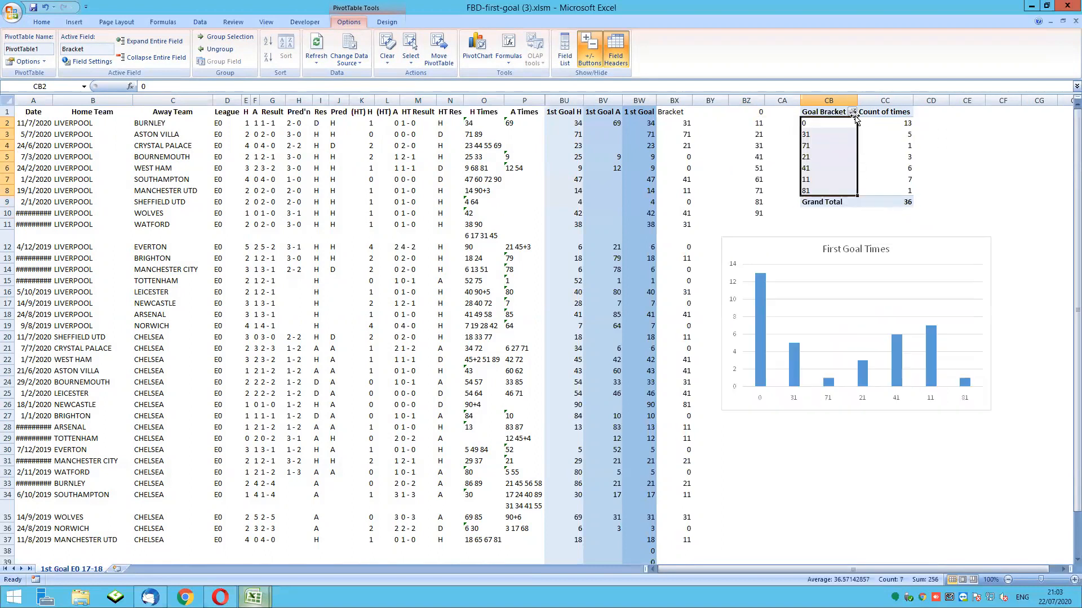
click(852, 112)
click(803, 122)
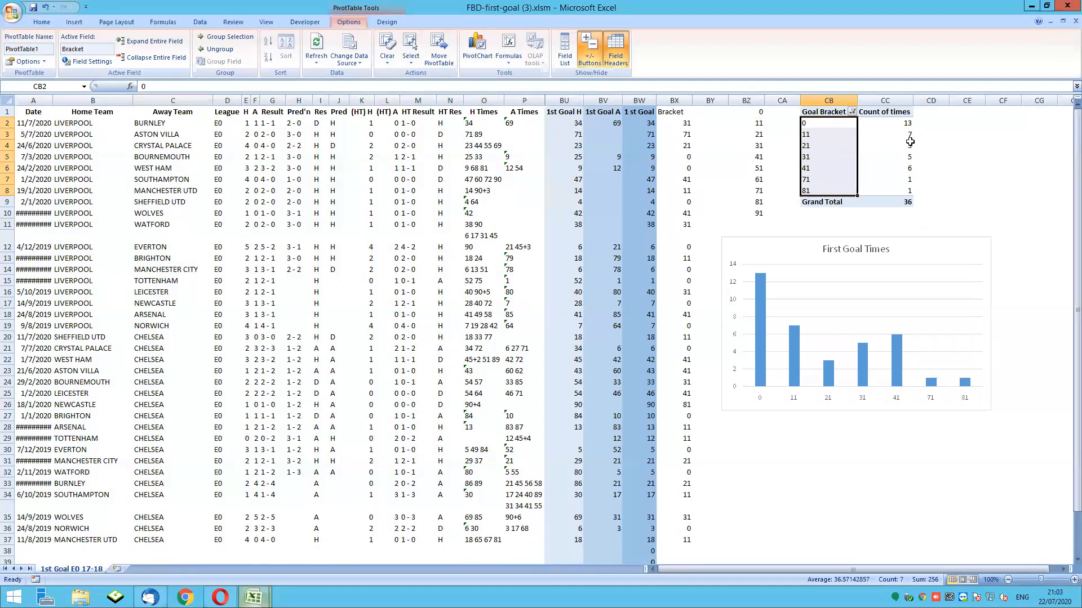
- Calculate each bracket's share of the grand total in CD2:CD8 with =CC2/$CC$9, formatted as percentages with one decimal place
mouse_move(906, 137)
click(944, 128)
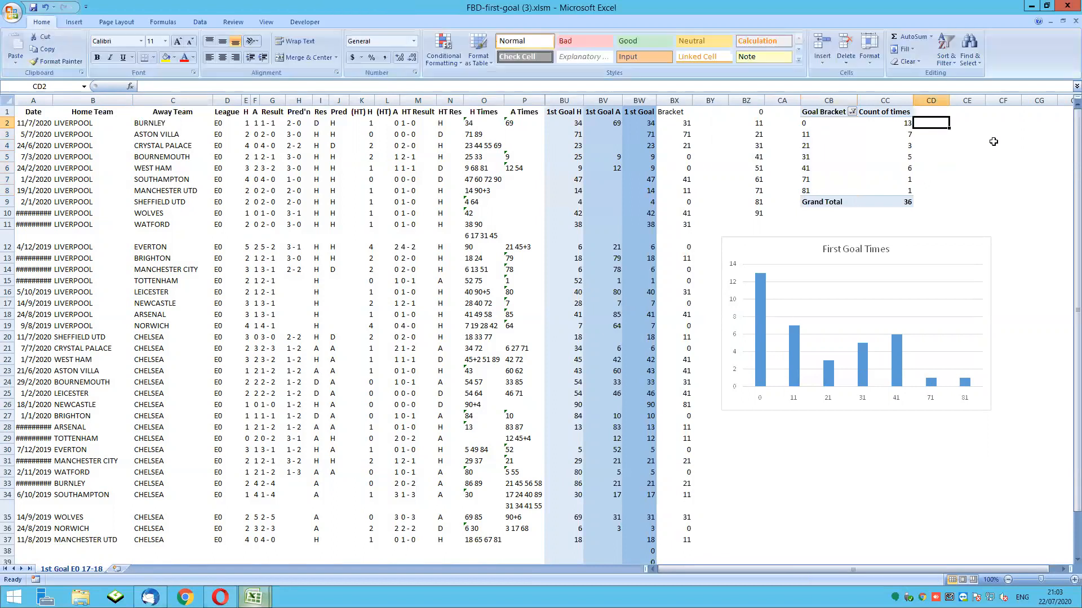
text(=)
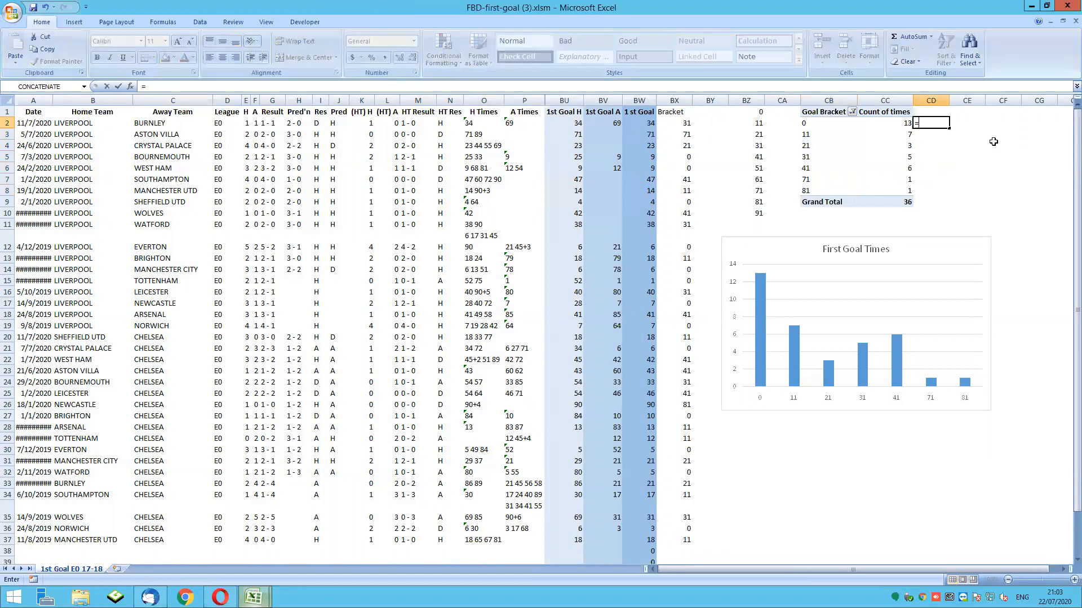
text(cc2/cc)
click(909, 200)
key(F4)
key(Return)
click(930, 123)
drag(949, 129, 940, 194)
click(372, 59)
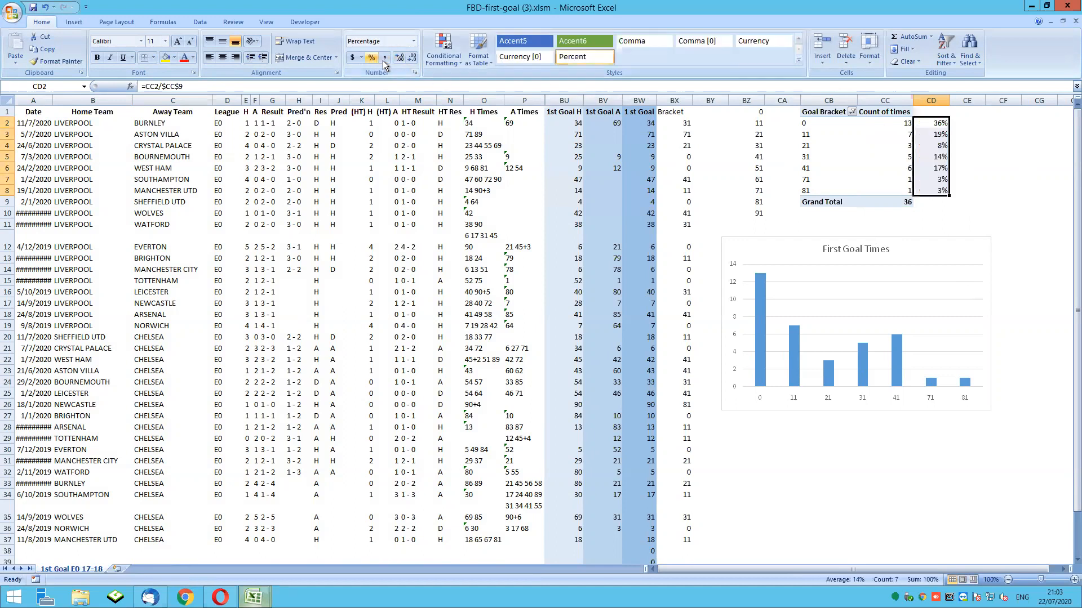
click(397, 59)
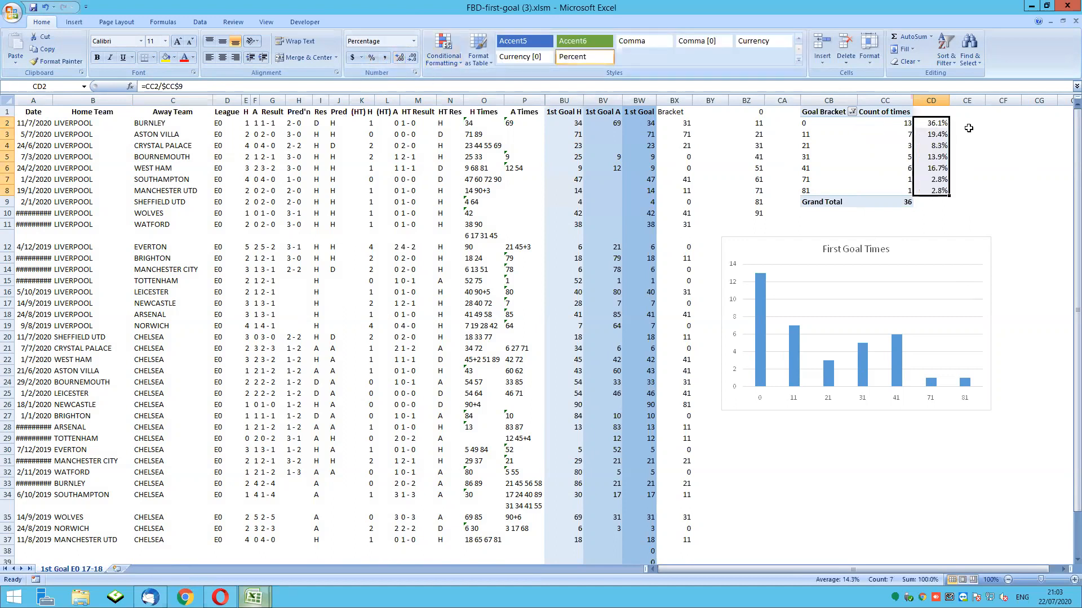
- Convert the bracket percentages to decimal odds in CE2:CE8 with the formula =1/CD2 filled down
click(967, 124)
text(=1)
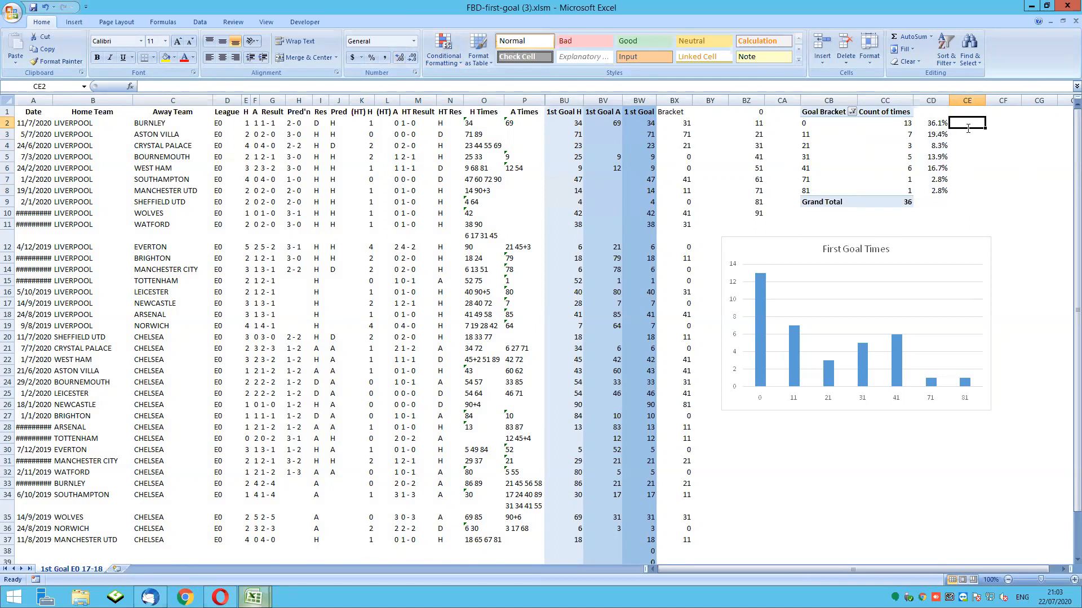
text(/cd2)
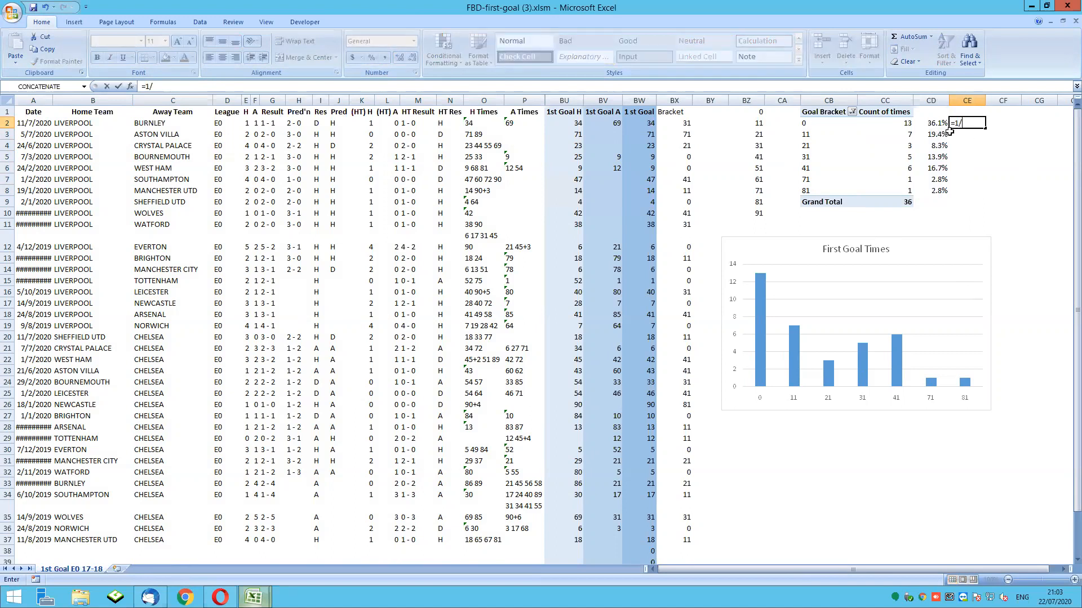
key(Return)
click(976, 124)
drag(985, 129, 989, 190)
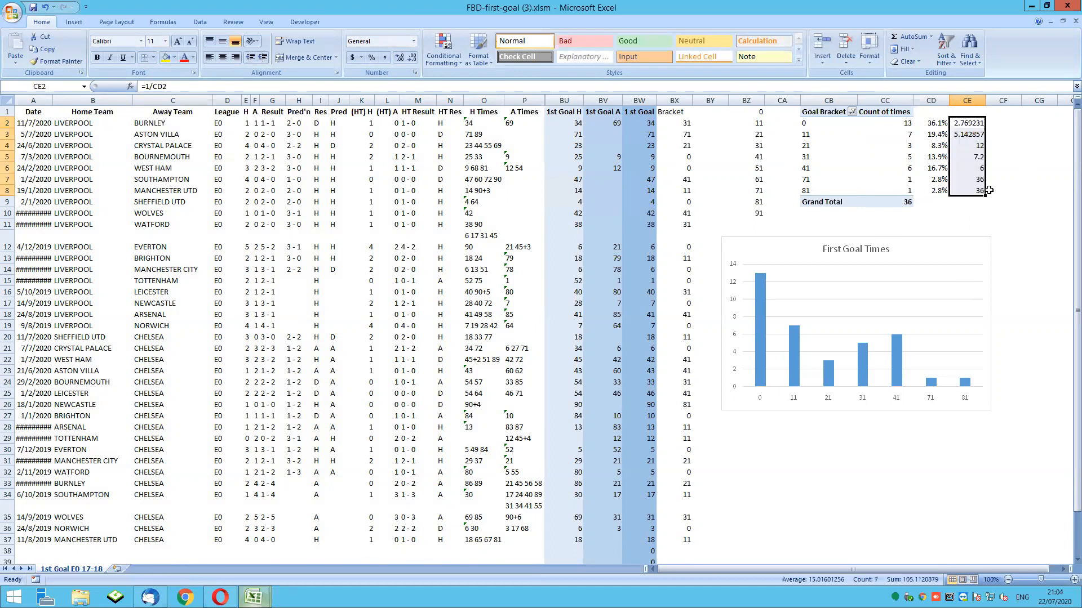
- Enter the comparison values 4.7, 5.1, 7, 8.4, 9.6, 25 and 25 beside the calculated odds in CF2:CF8
click(1000, 123)
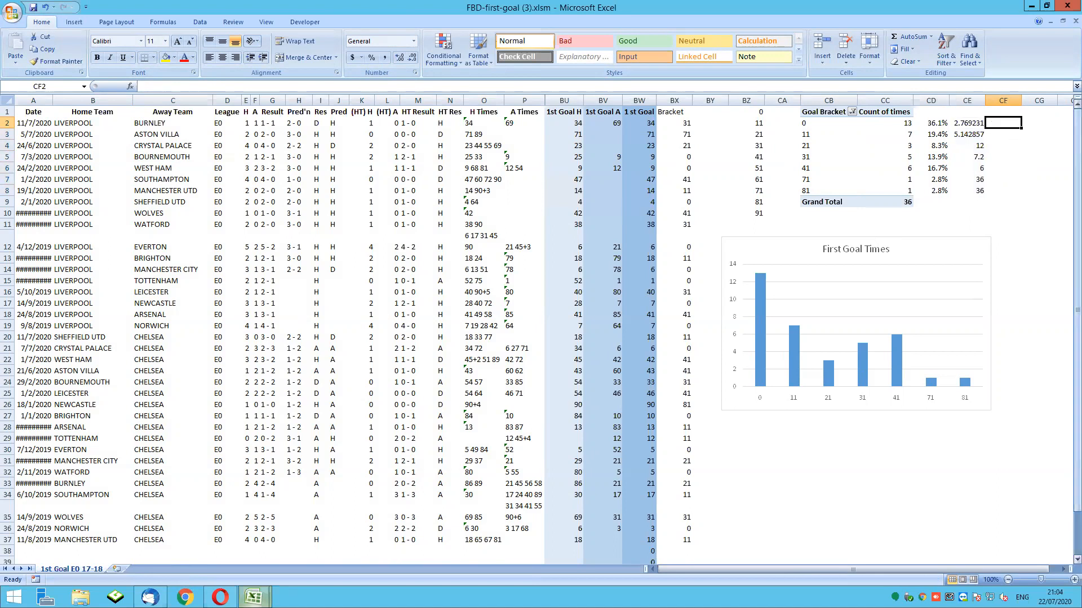
text(4.7)
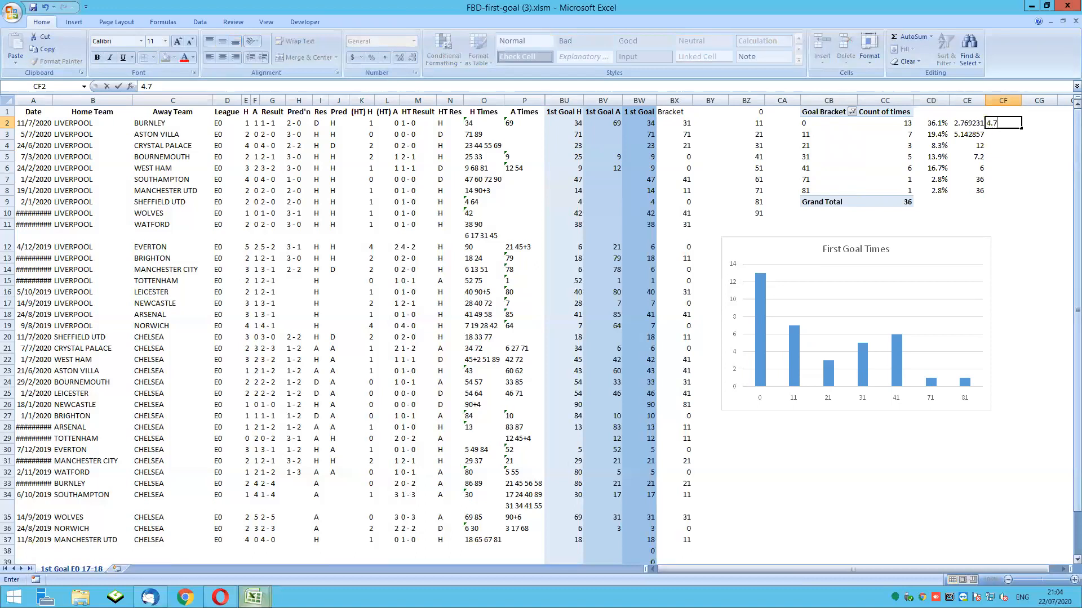
key(Return)
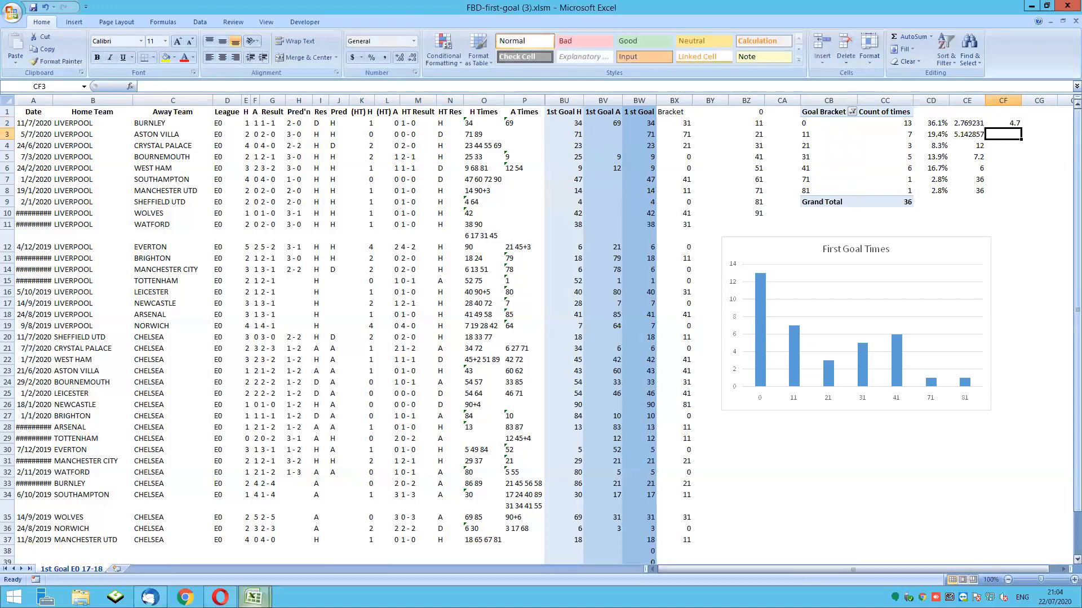
text(5.1)
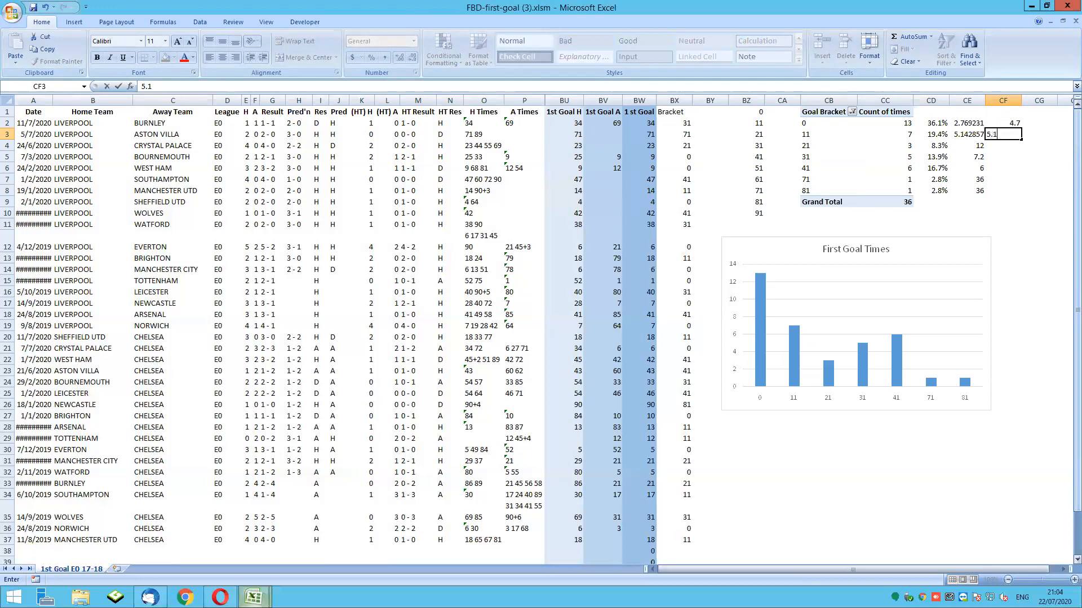
key(Return)
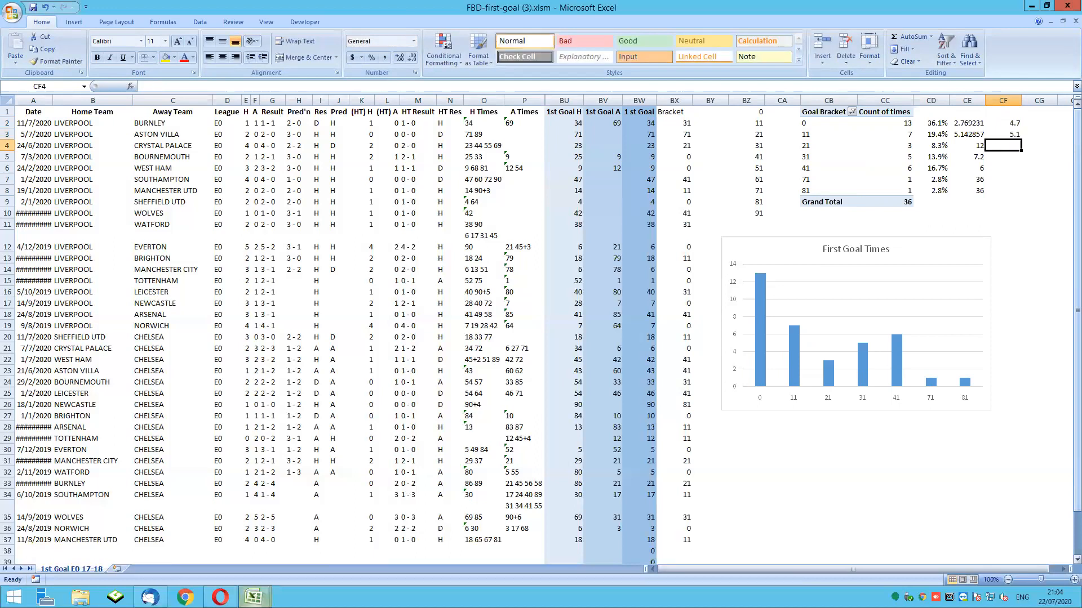
text(7)
key(Return)
text(8.4)
key(Return)
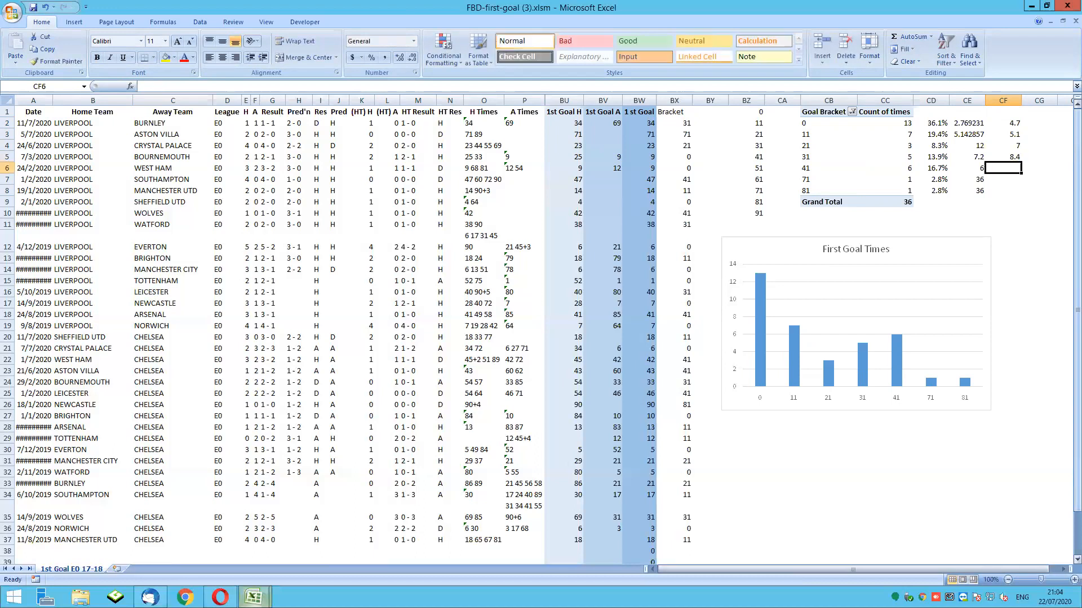
text(9.)
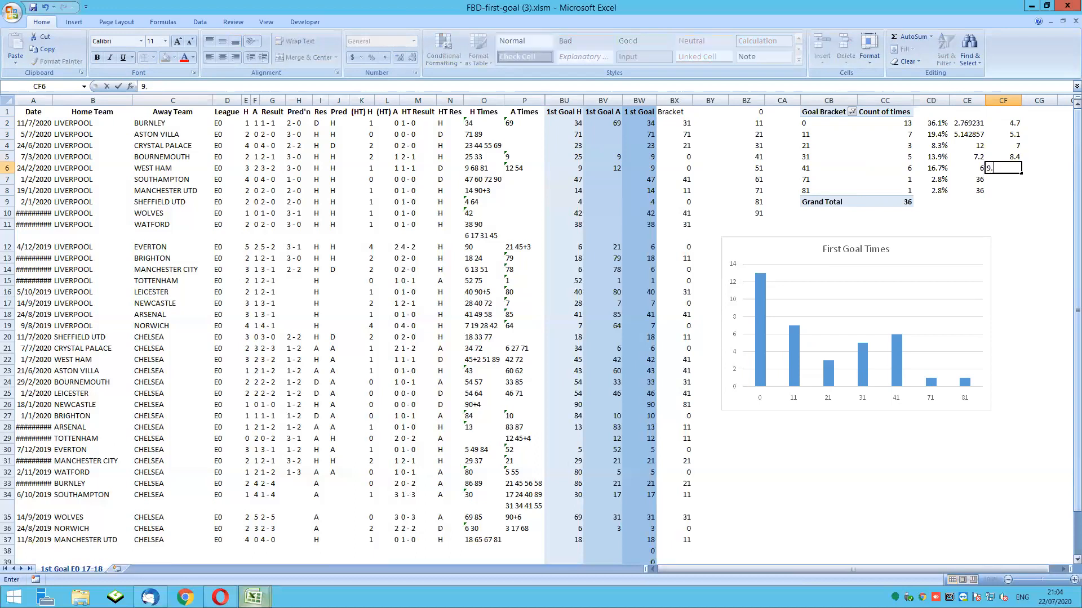
text(6)
key(Return)
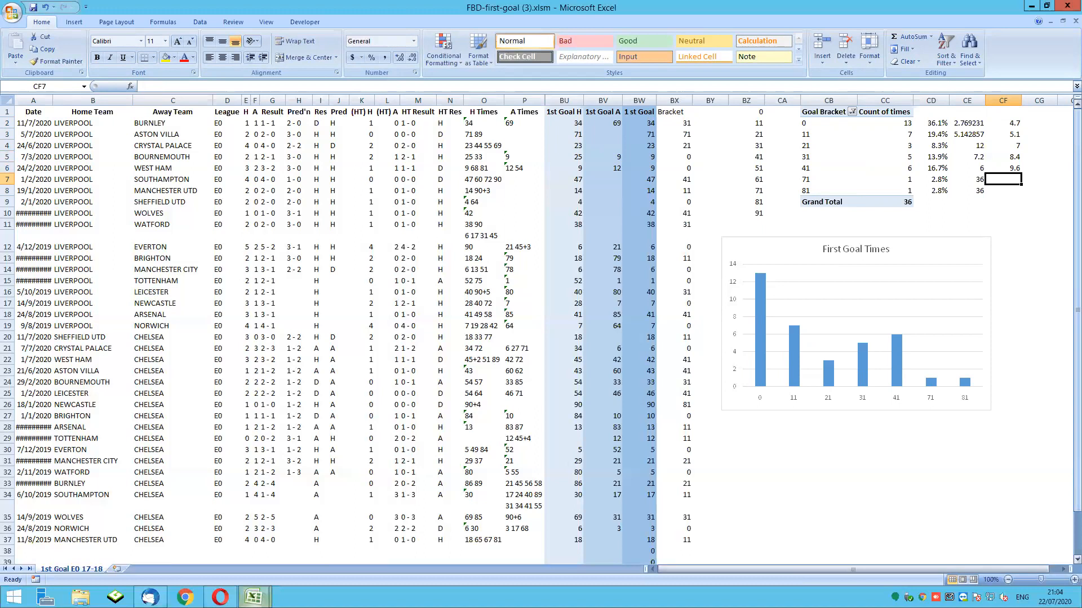
text(25)
key(Return)
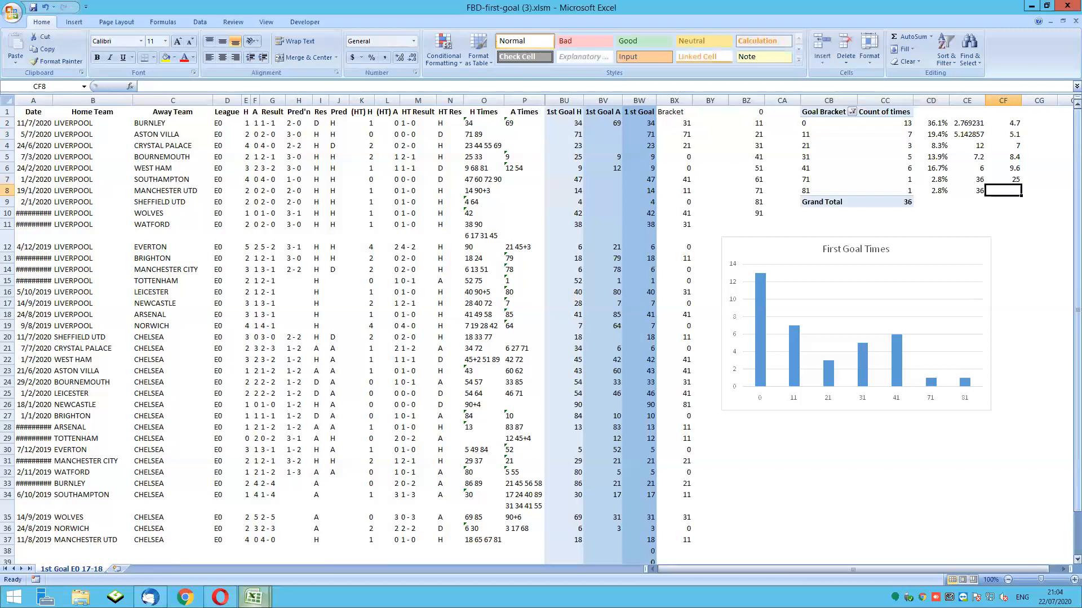
text(25)
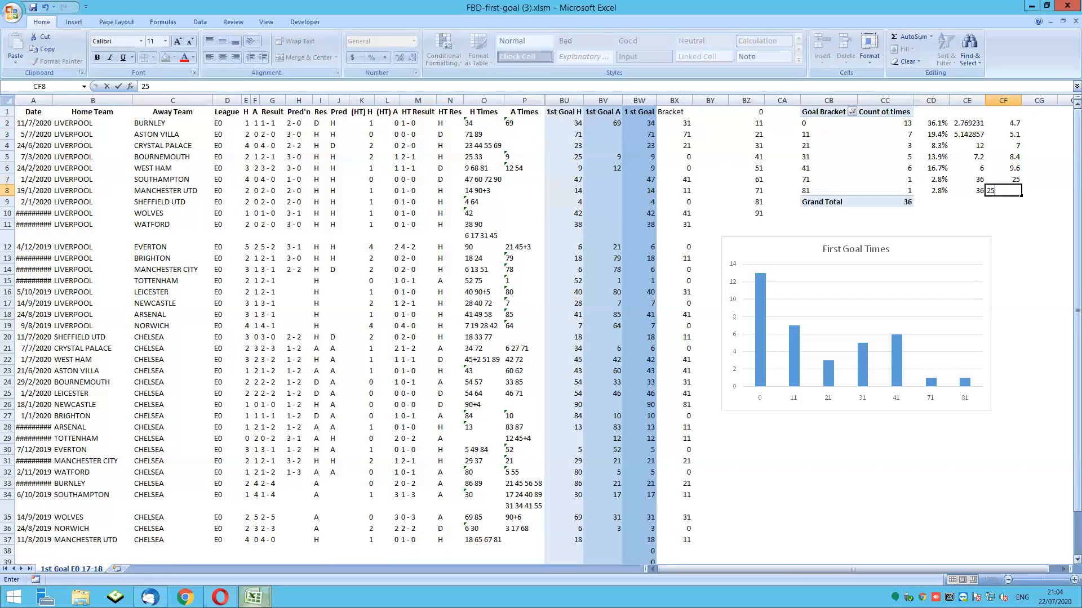
key(Return)
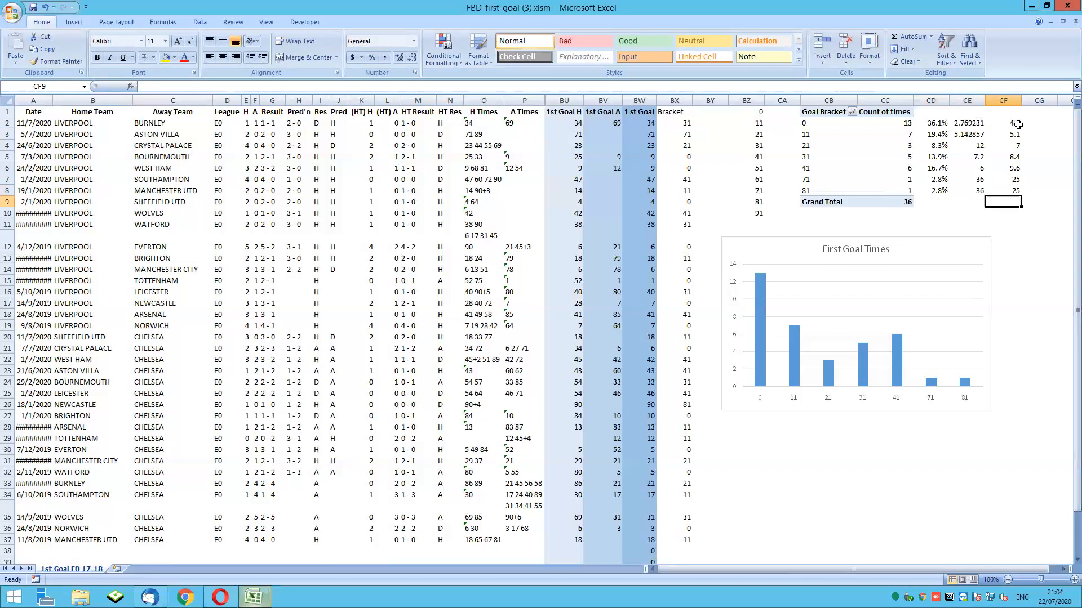
- Highlight in yellow the entered odds that exceed the calculated odds, in cells CF2, CF5 and CF6
click(972, 124)
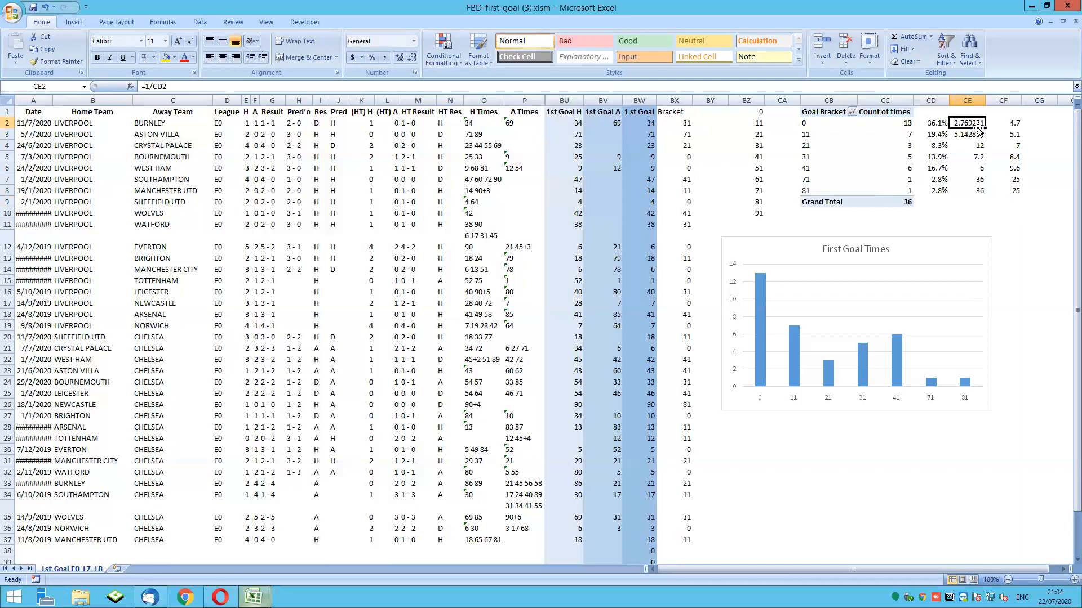
click(1014, 123)
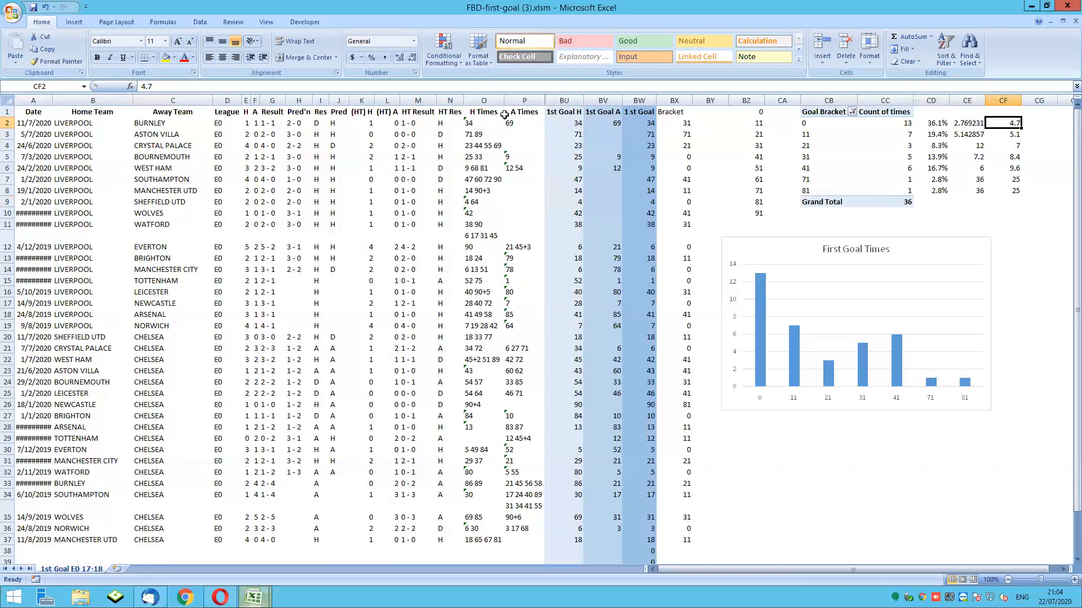
click(166, 57)
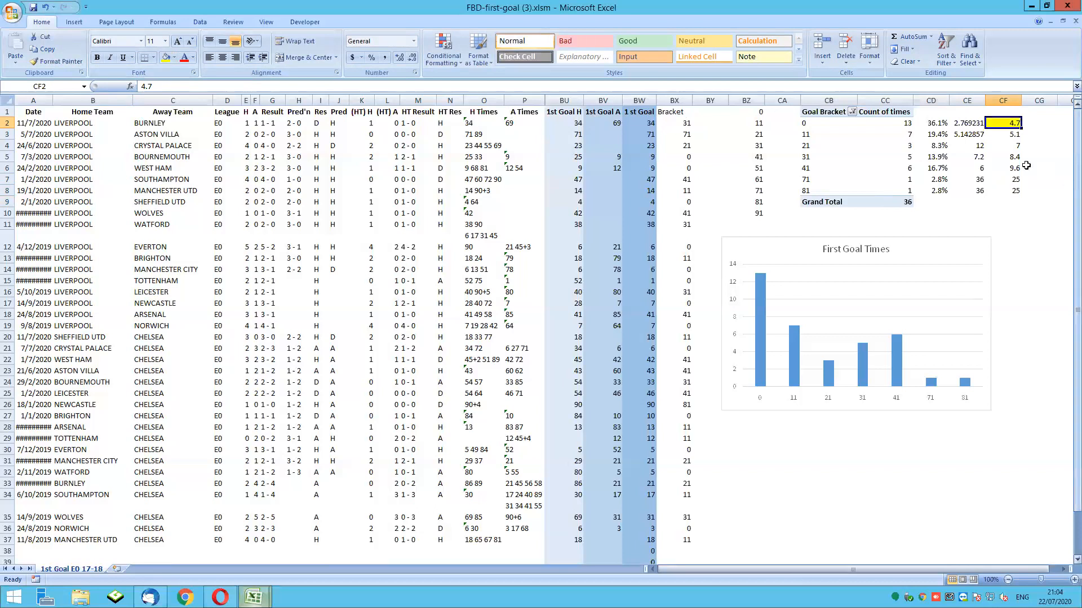
drag(1014, 134, 975, 134)
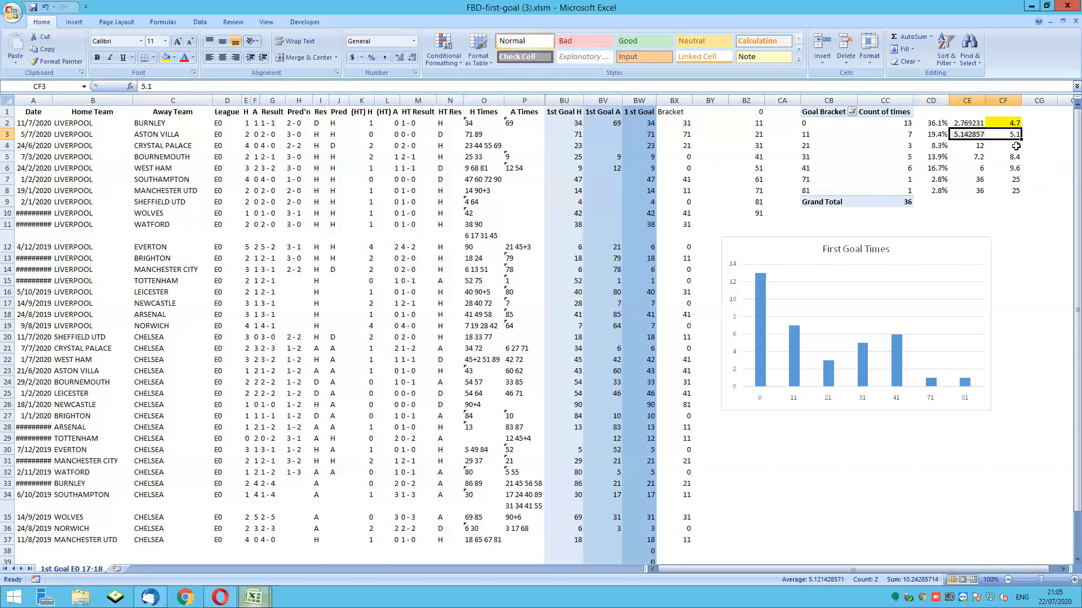
click(1014, 147)
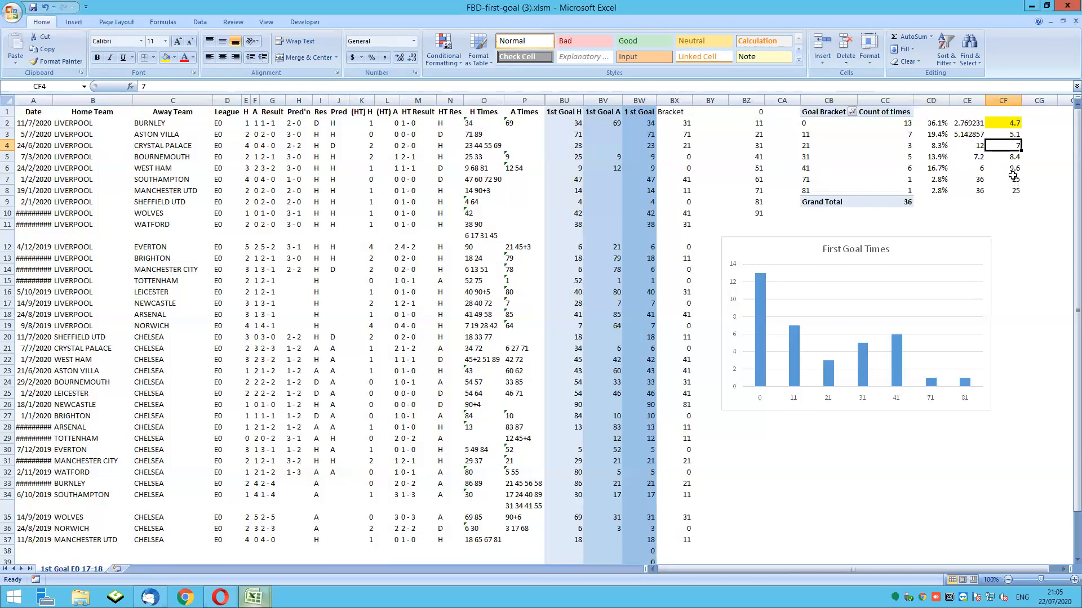
drag(1014, 159, 1015, 169)
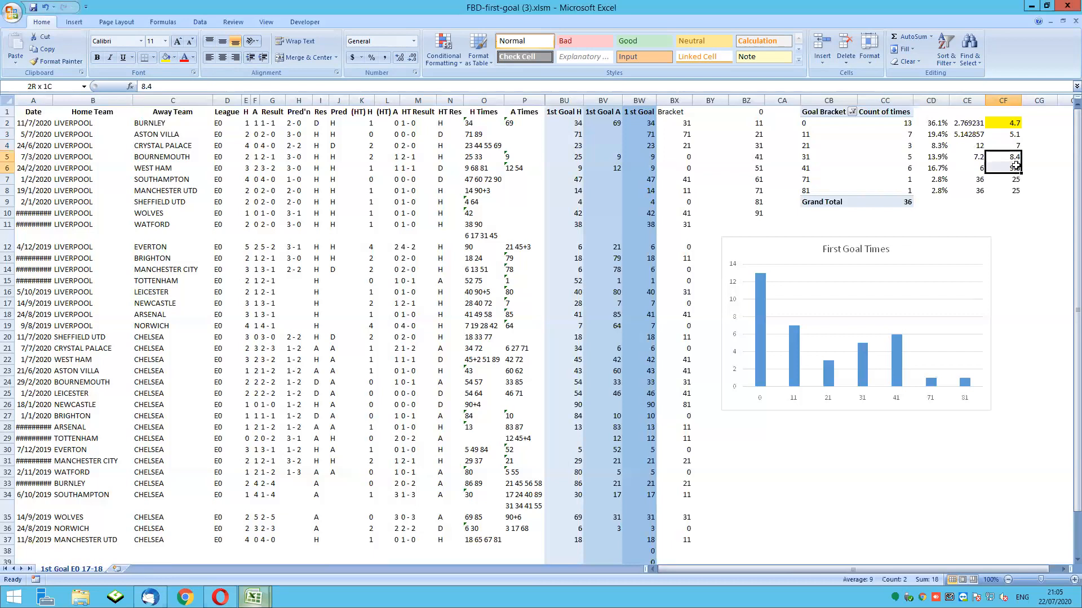
click(165, 57)
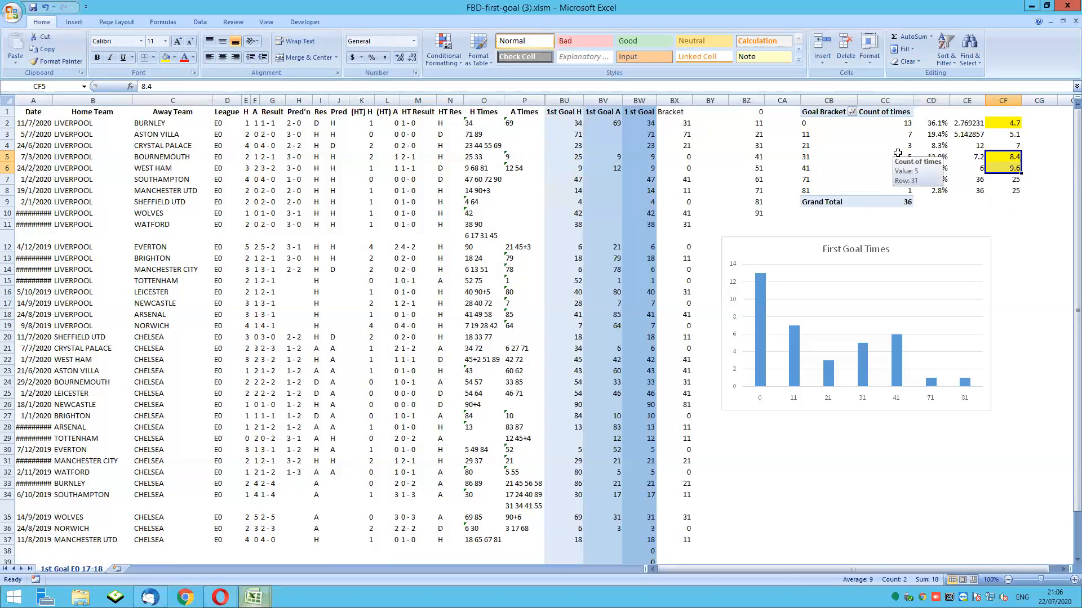
- Examine the row for bracket 21 across CB4:CF4, comparing its goal count, percentage and calculated odds with the entered odds
click(1006, 146)
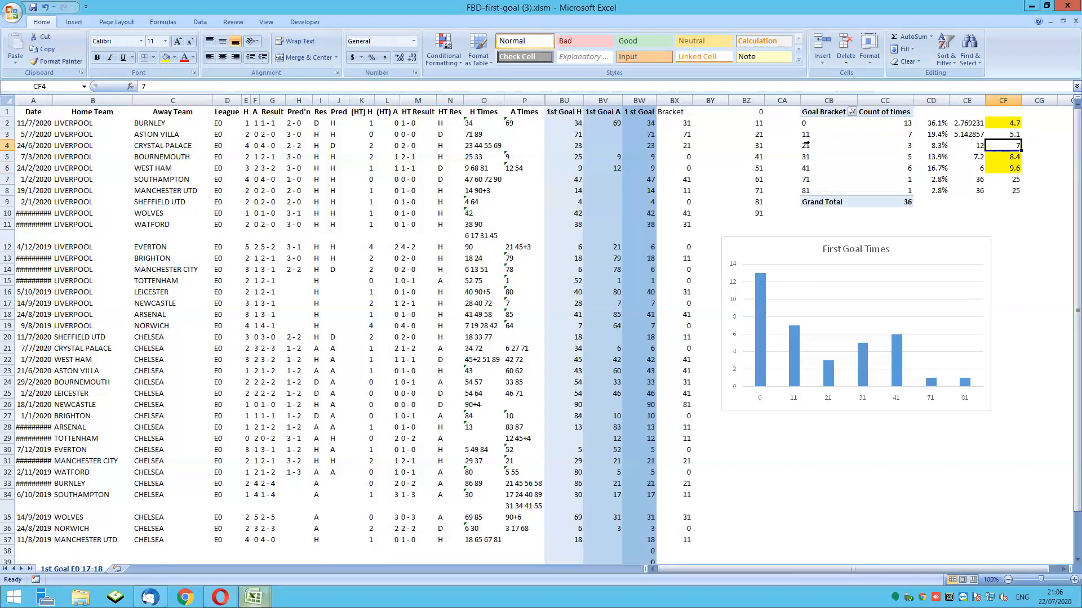
drag(806, 145, 901, 146)
drag(1017, 144, 806, 144)
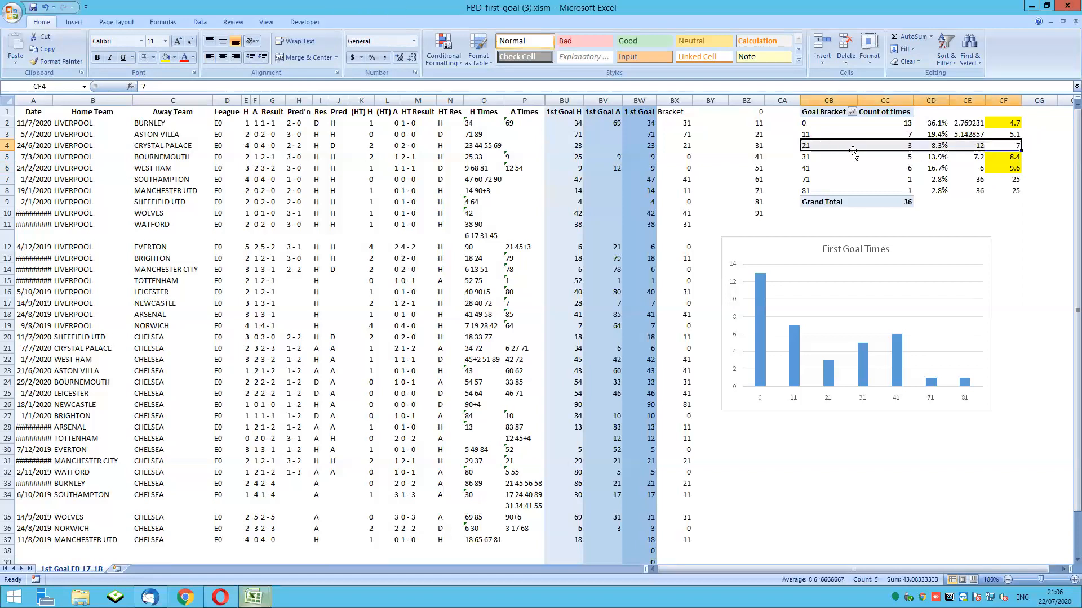